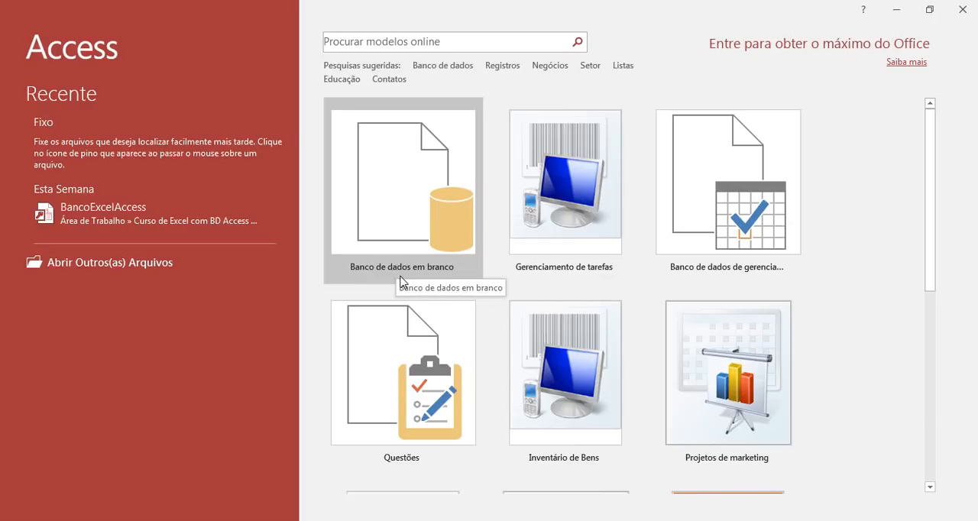
- Start a new blank database and name its file BDLocadora
left_click(405, 201)
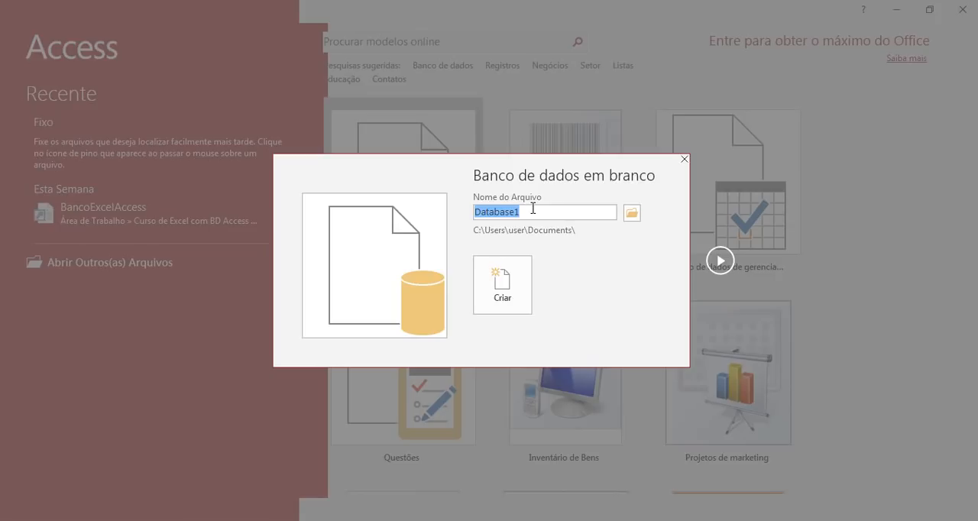
type("BD")
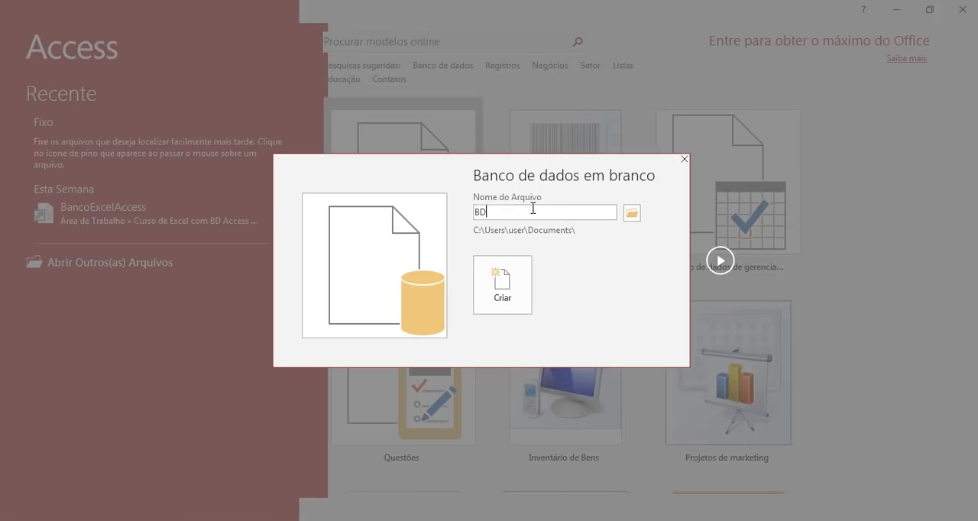
type("Locadora")
- Create a folder named Projeto Locadora in Área de Trabalho and open it as the database's save location
left_click(631, 213)
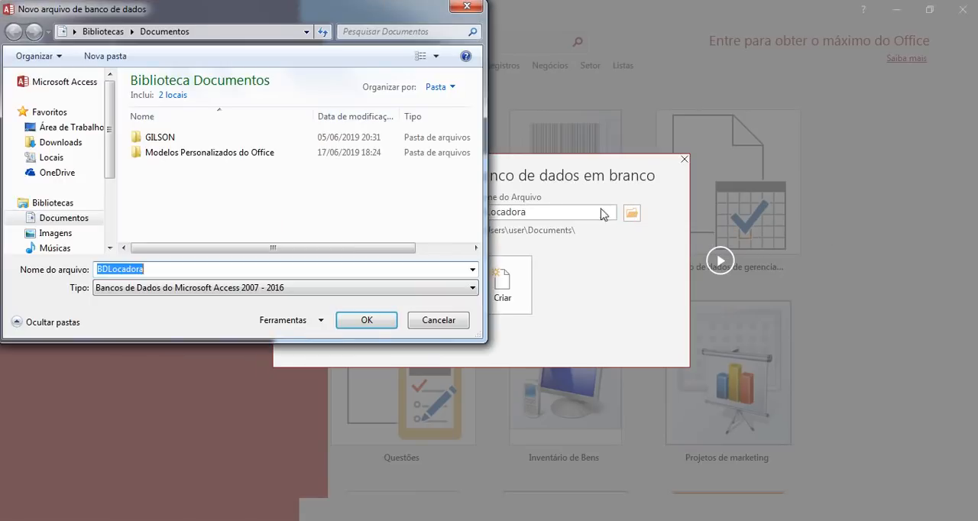
left_click(74, 128)
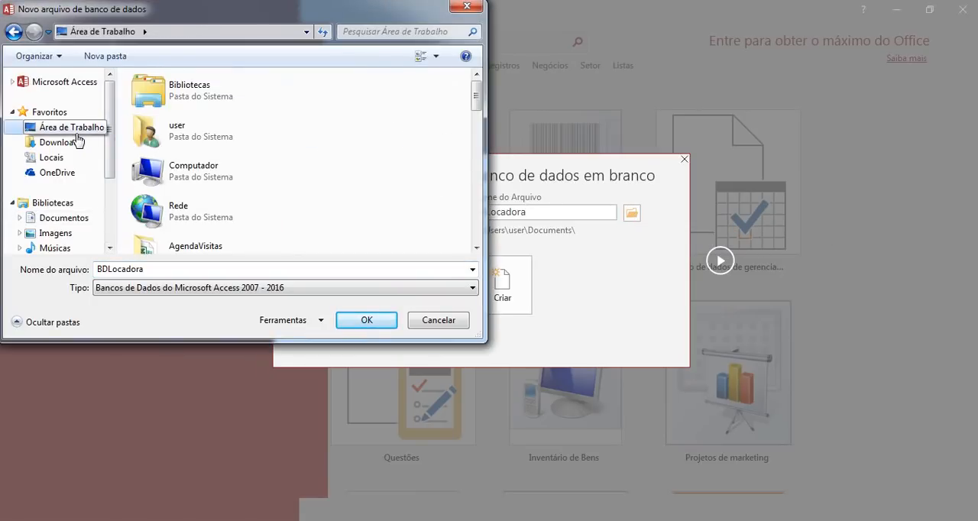
left_click(118, 60)
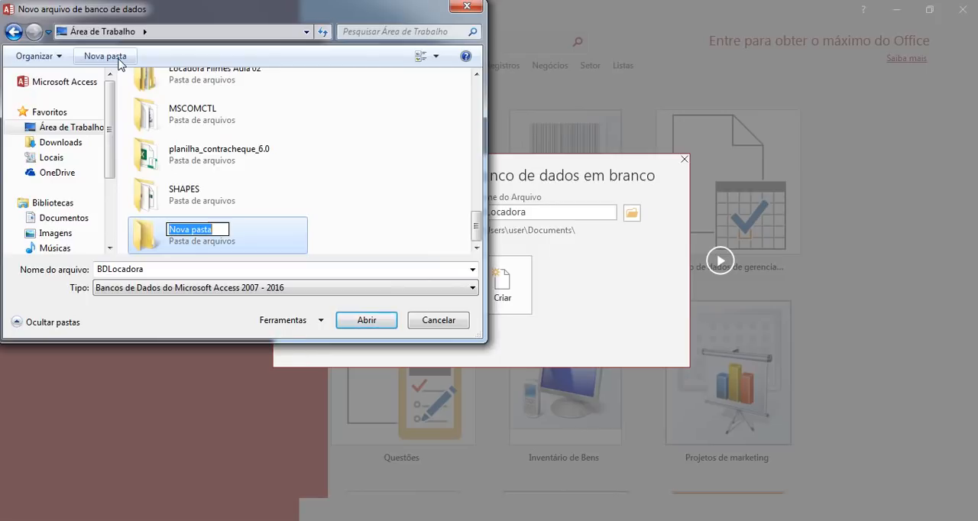
type("Pro")
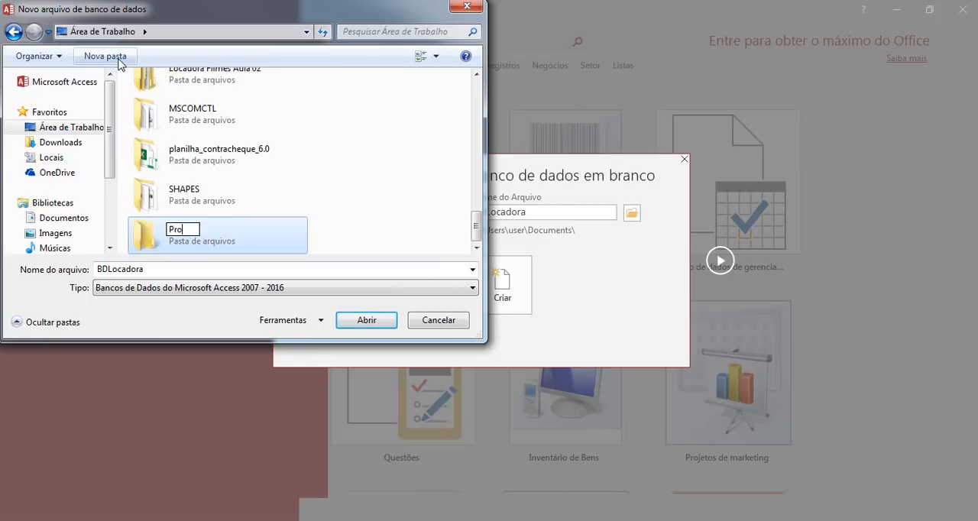
type("jeto Locadora")
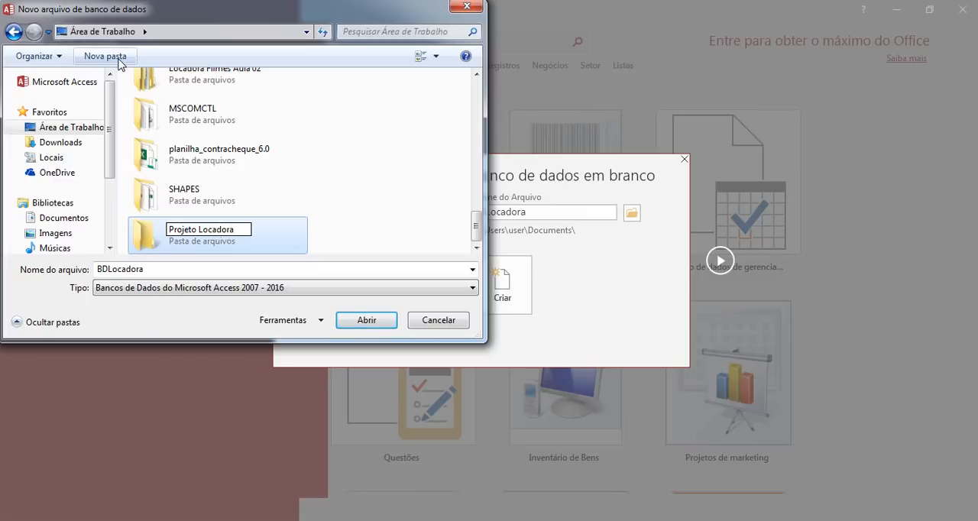
key("Return")
key("Return")
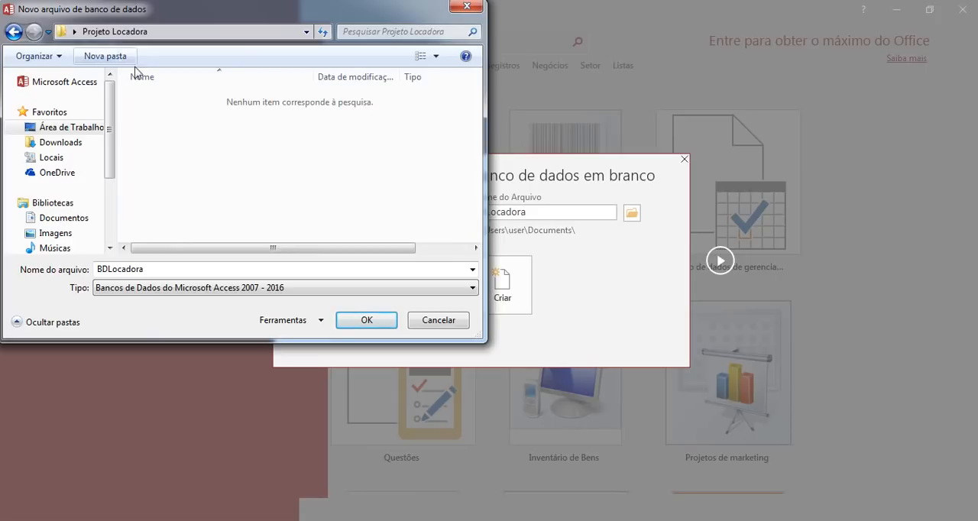
- Set the file type to Bancos de Dados do Microsoft Access 2007 - 2016 and create the database
left_click(175, 288)
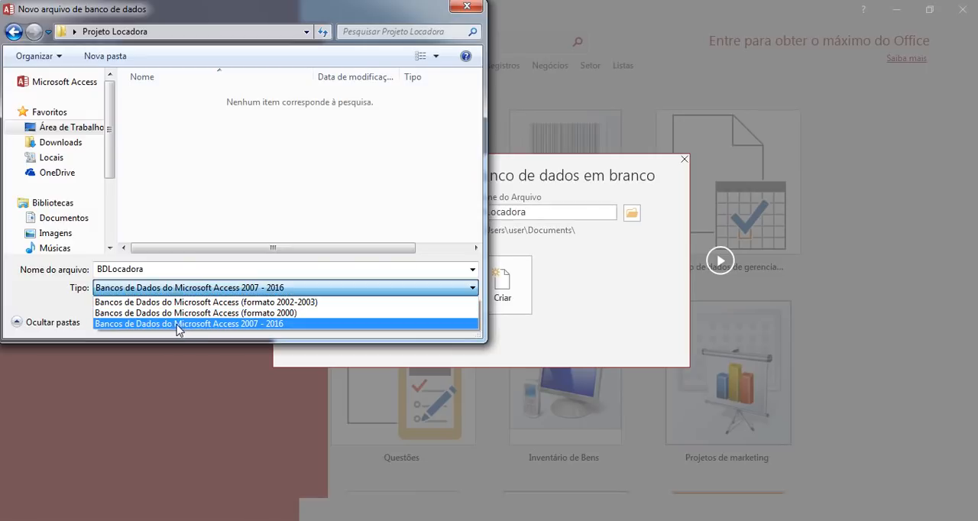
left_click(247, 323)
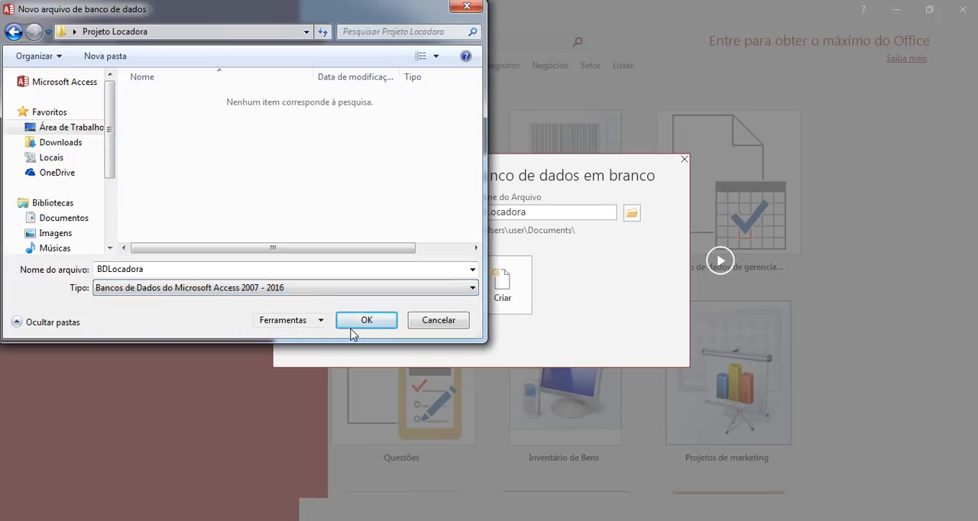
left_click(372, 320)
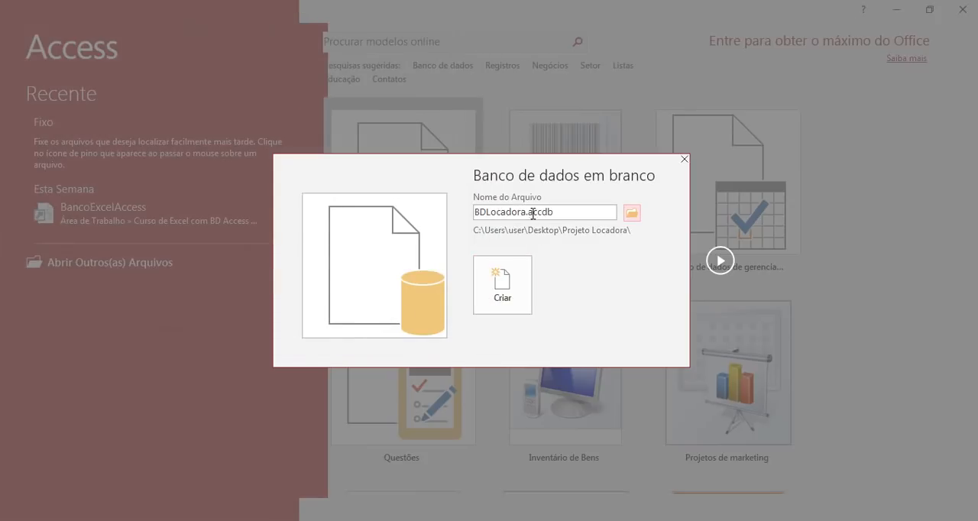
left_click(504, 284)
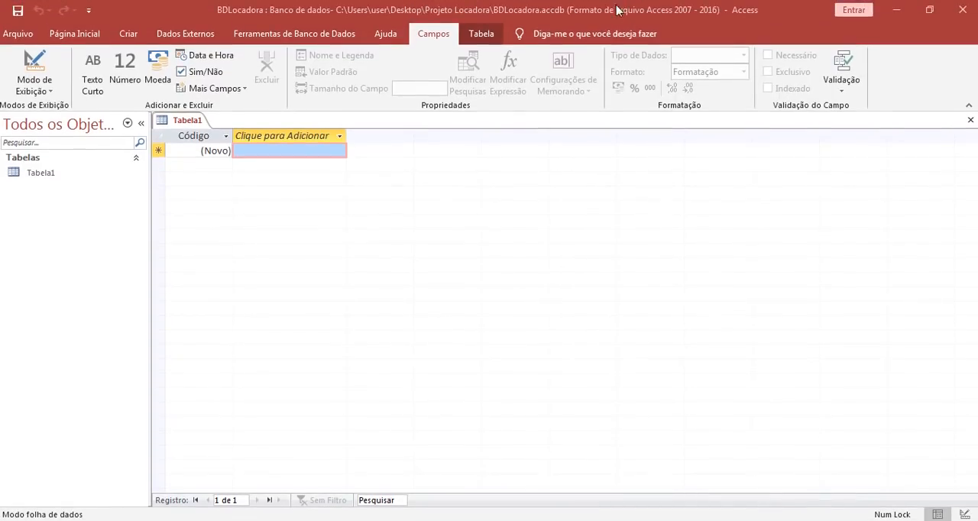
- Switch the new table to design view, saving it under the name TbCadastro
right_click(196, 127)
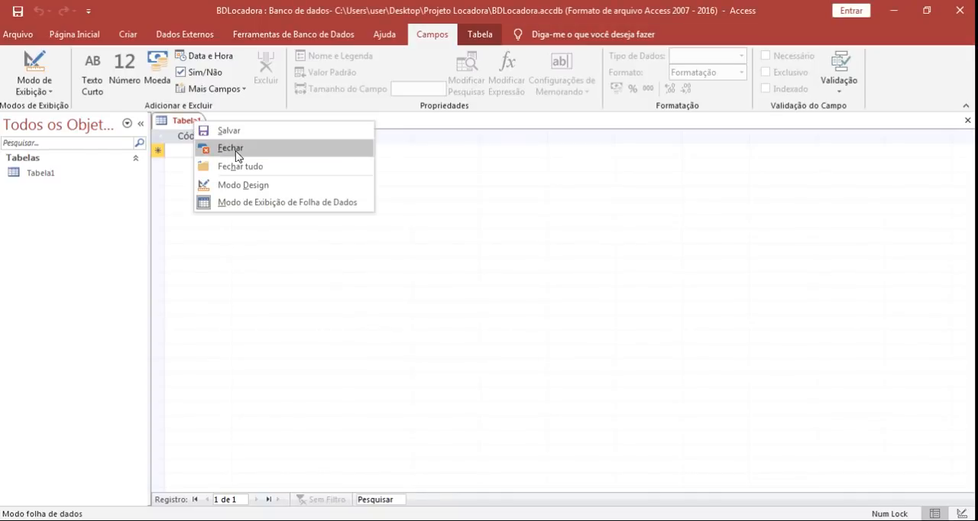
left_click(324, 203)
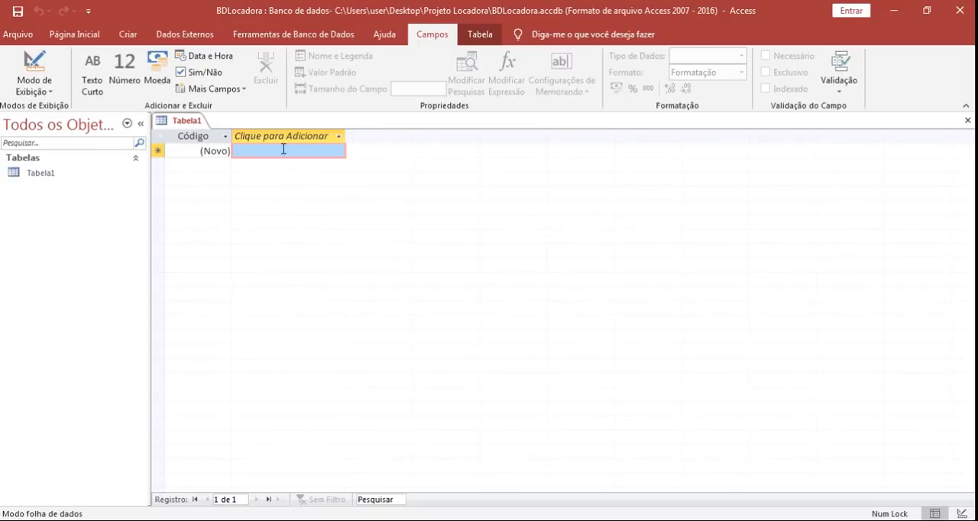
right_click(195, 121)
left_click(252, 189)
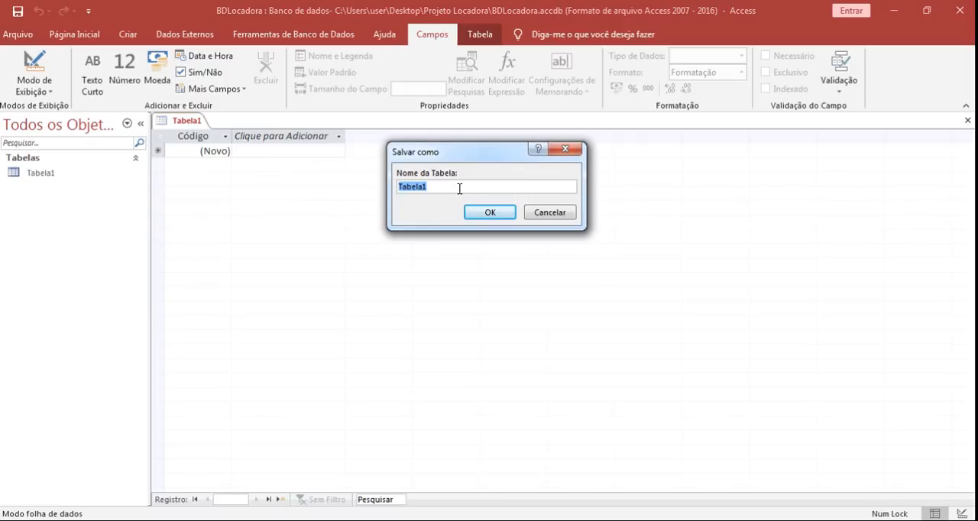
type("TbCadastro")
left_click(489, 212)
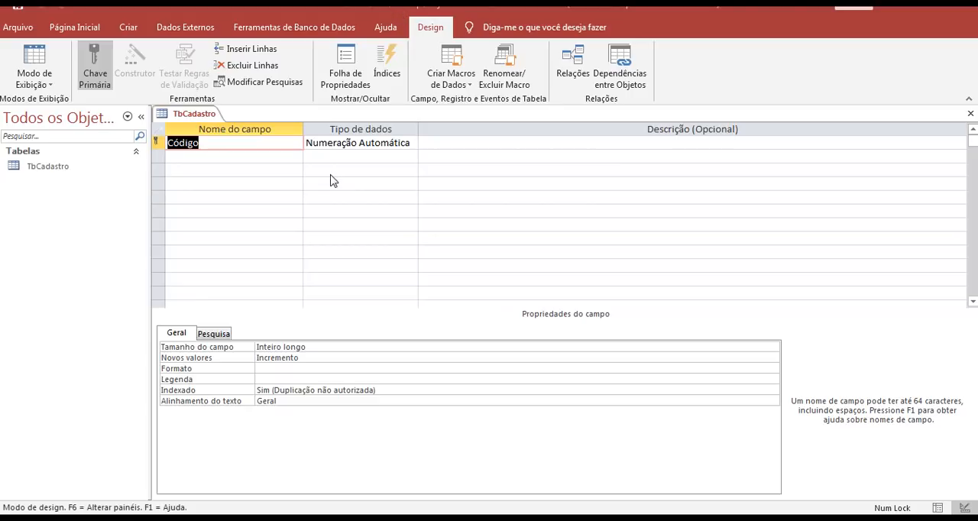
- Rename the Código field to Codigo without the accent and add a field named Descricao below it
left_click(179, 145)
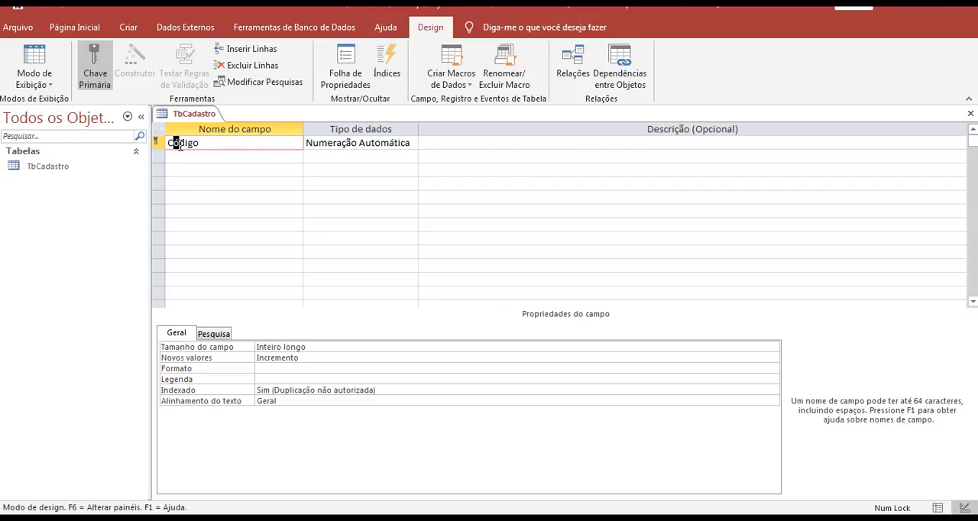
type("o")
left_click(210, 159)
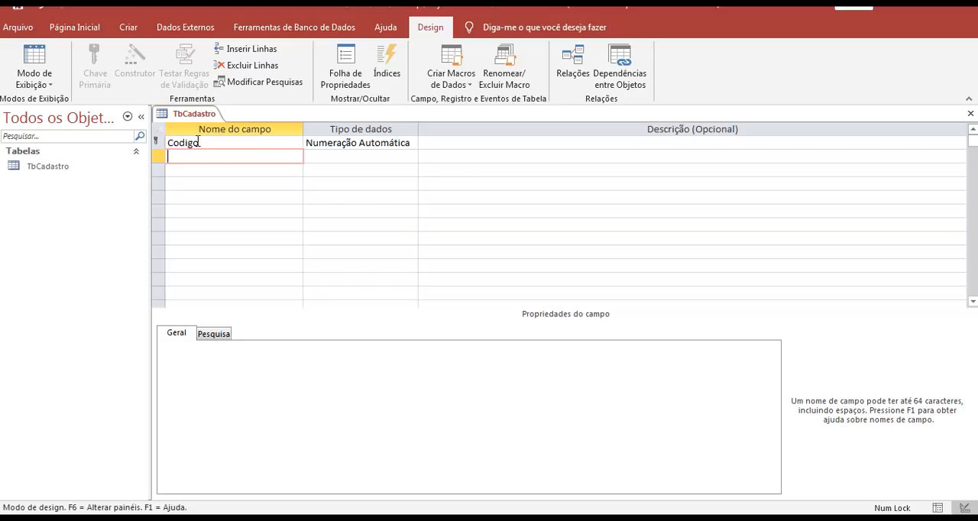
type("Desc")
type("i")
type("ric")
type("ão")
left_click_drag(195, 156, 205, 158)
type("cao")
- Set the data type of the Descricao field to Texto Longo
left_click(328, 155)
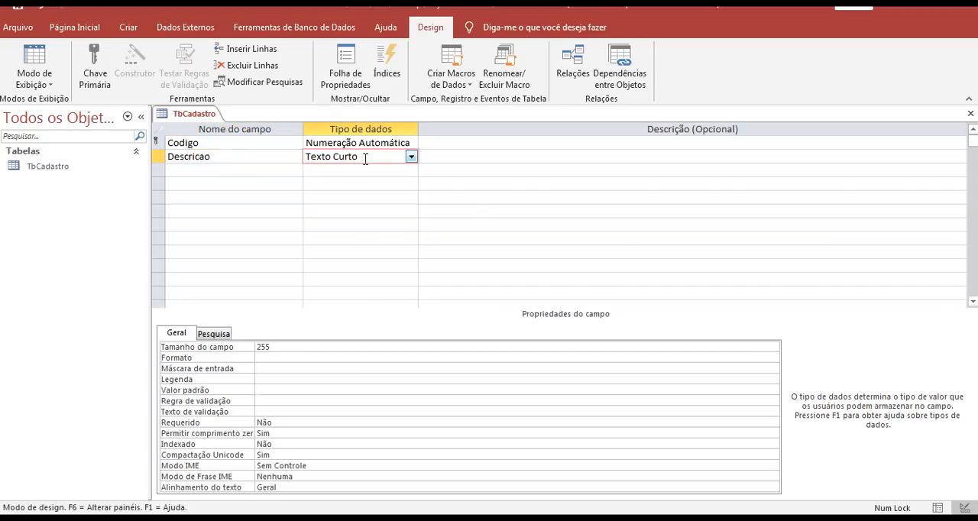
left_click(410, 157)
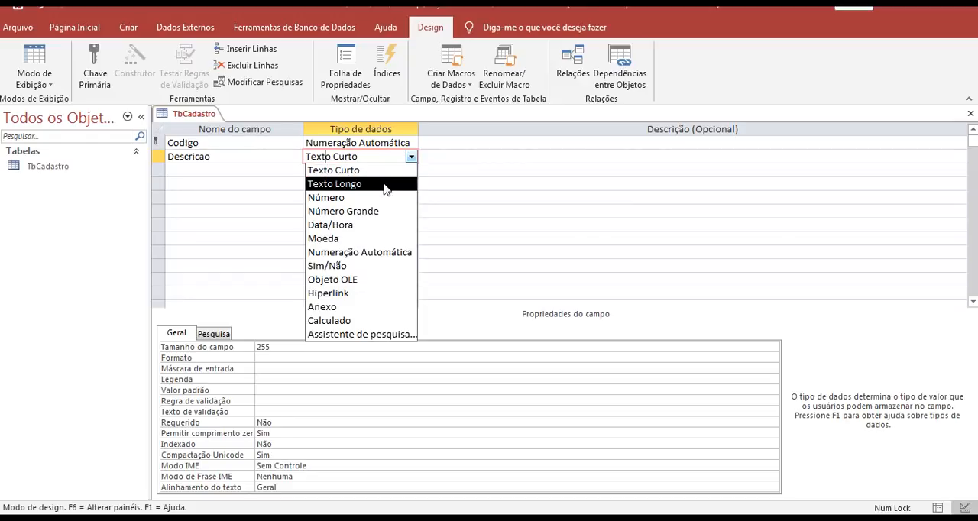
left_click(372, 172)
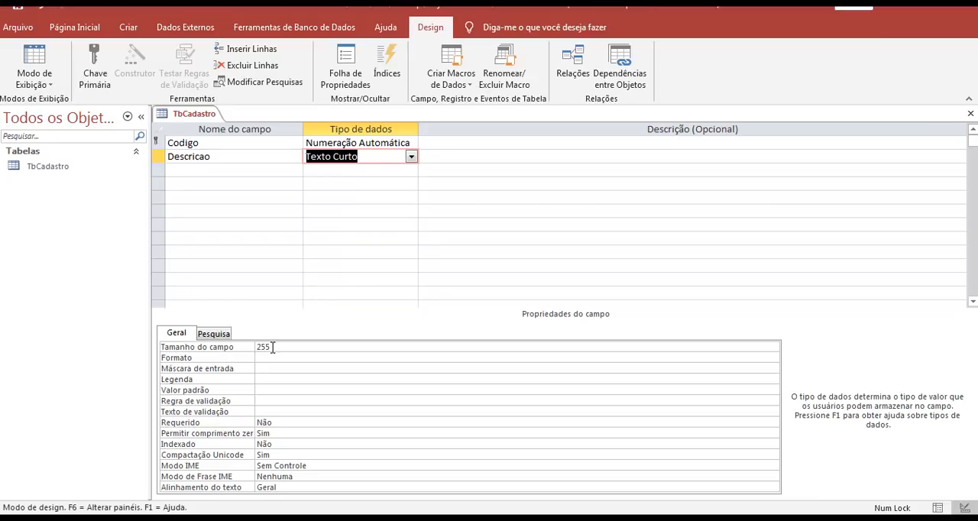
left_click(411, 157)
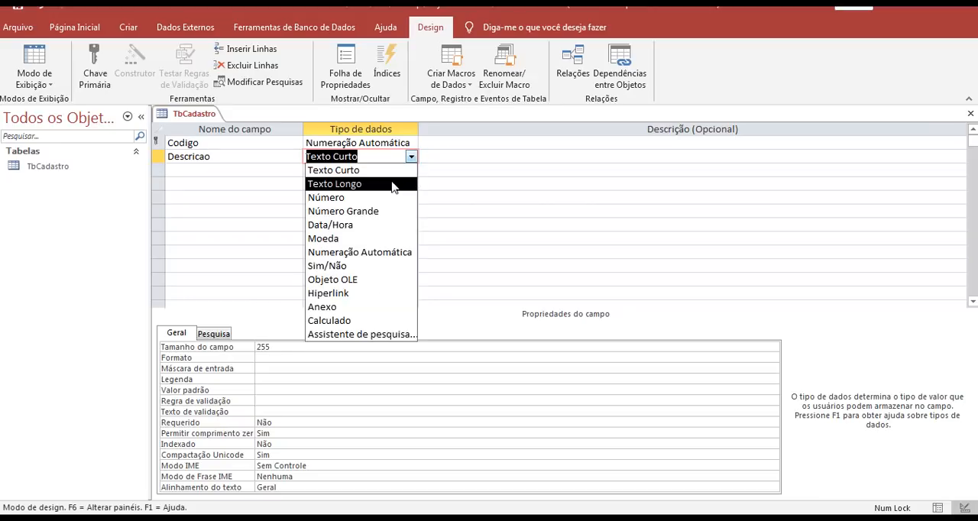
left_click(392, 185)
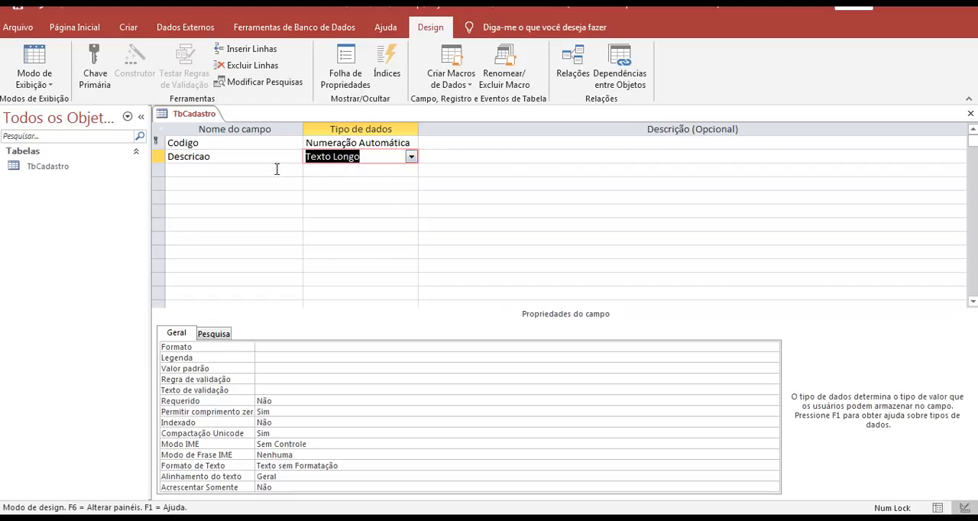
left_click(206, 170)
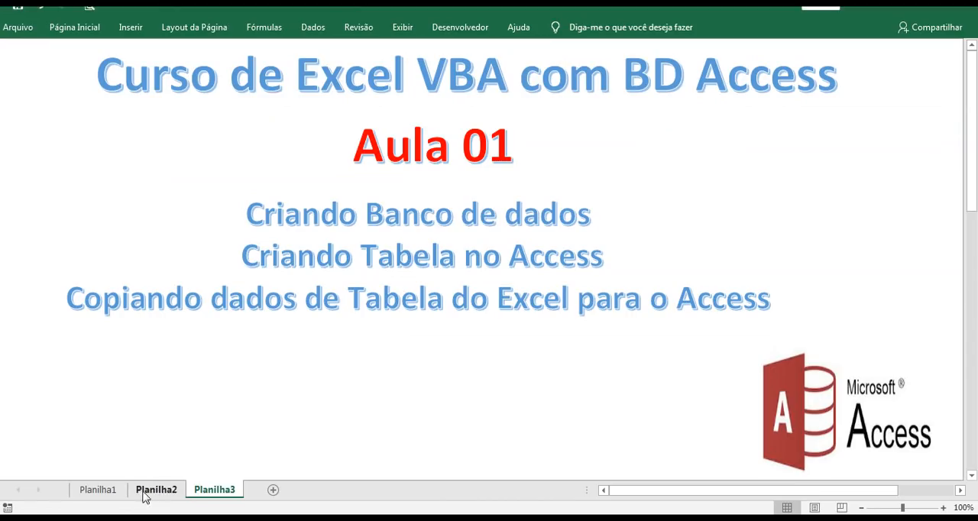
- In the Excel workbook, examine the film table's column headers on Planilha1, from Código Filme through Caminho da Capa
left_click(113, 491)
left_click(54, 62)
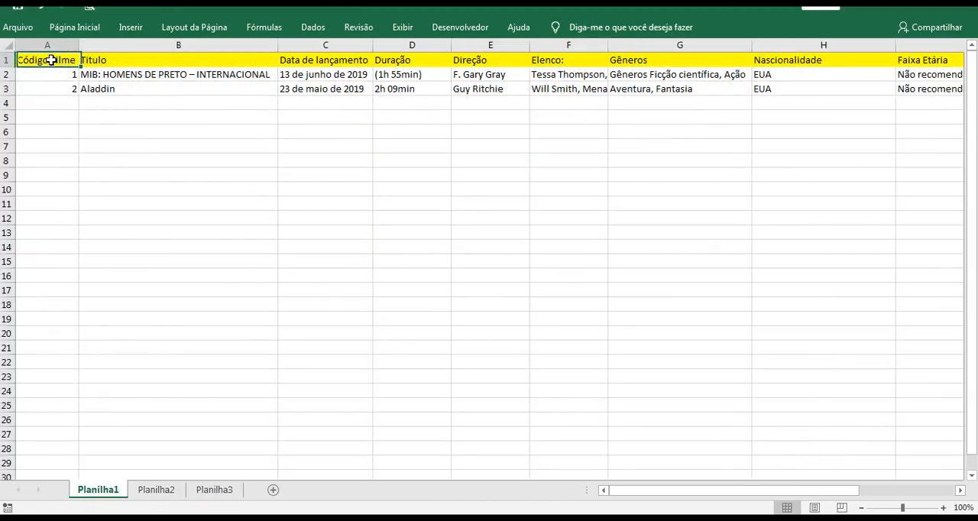
left_click(118, 59)
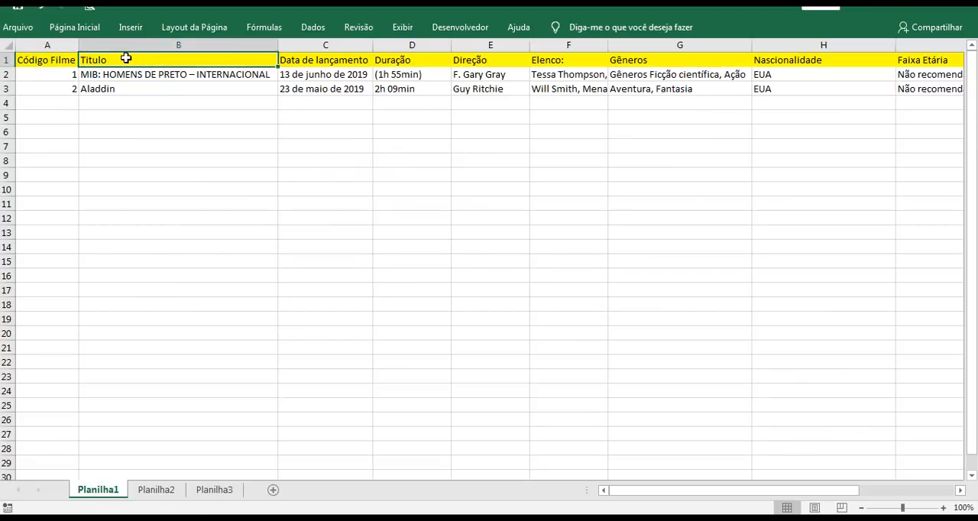
left_click(349, 63)
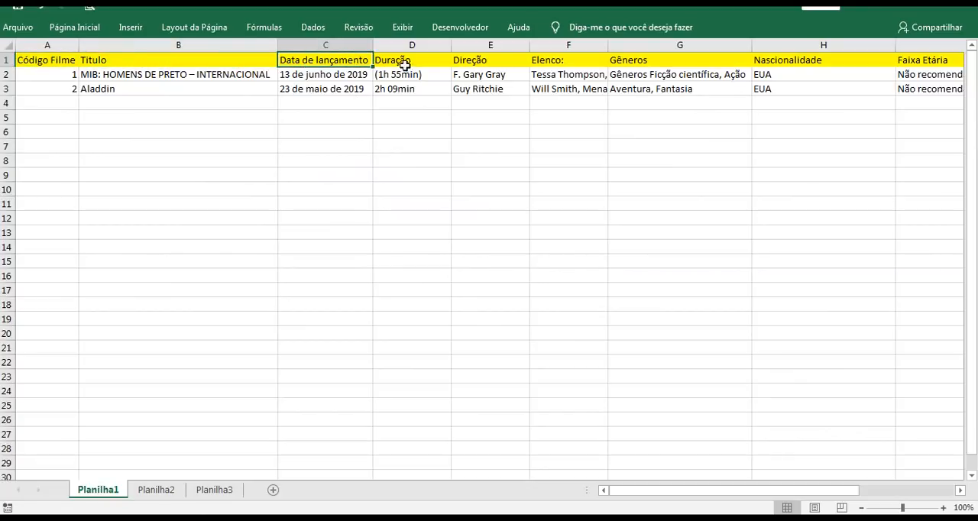
left_click(61, 63)
left_click_drag(163, 63, 869, 55)
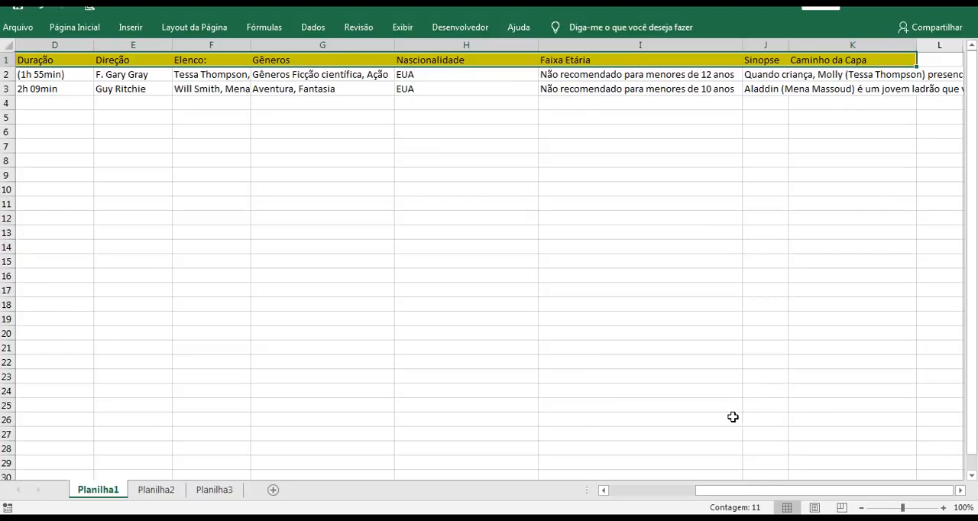
left_click_drag(732, 490, 626, 494)
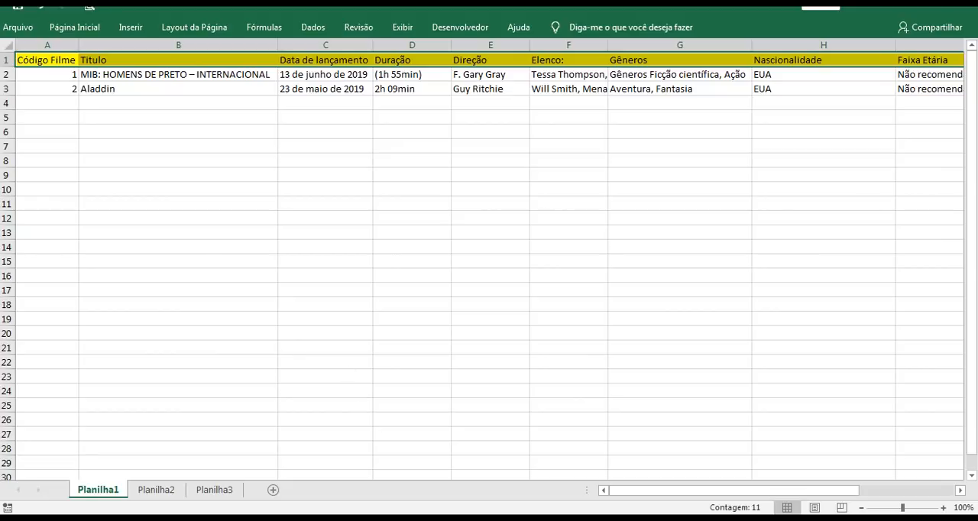
- Switch back to Access and view the data types available for the empty third field of TbCadastro
left_click(380, 519)
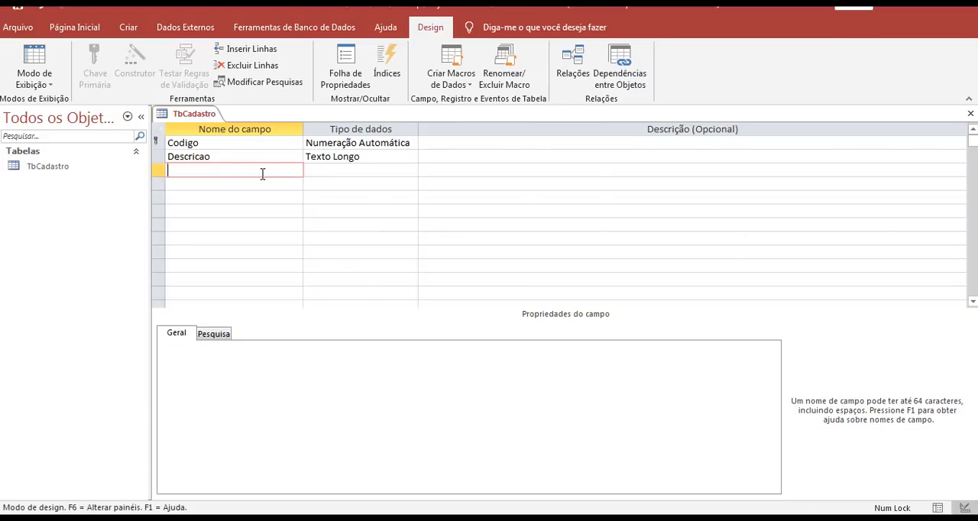
left_click(322, 172)
left_click(410, 170)
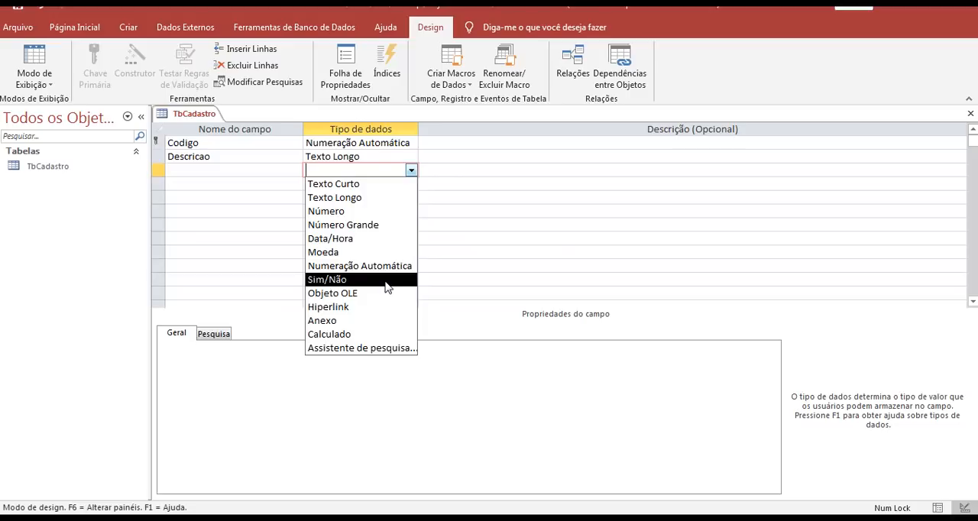
left_click(410, 169)
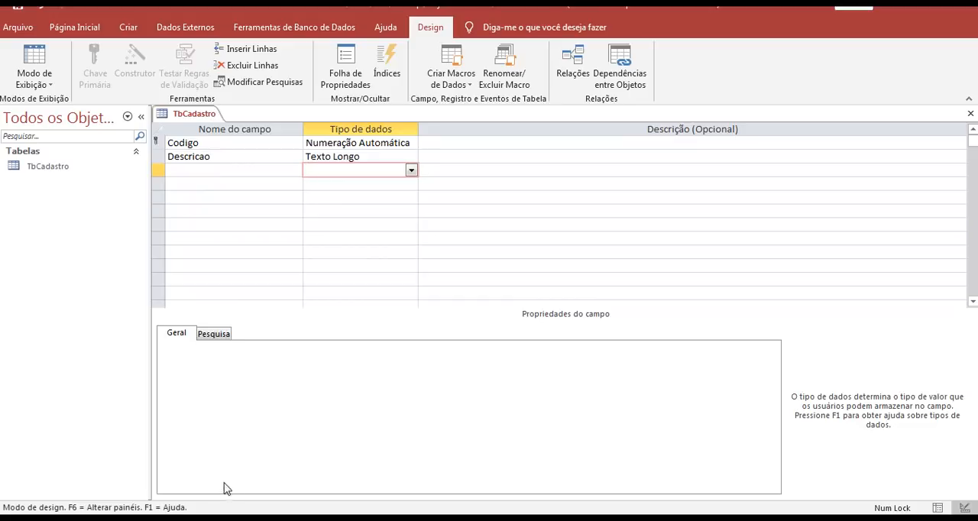
- Switch to the Excel workbook and rename the Código Filme header in A1 of Planilha1 to Cod
left_click(200, 518)
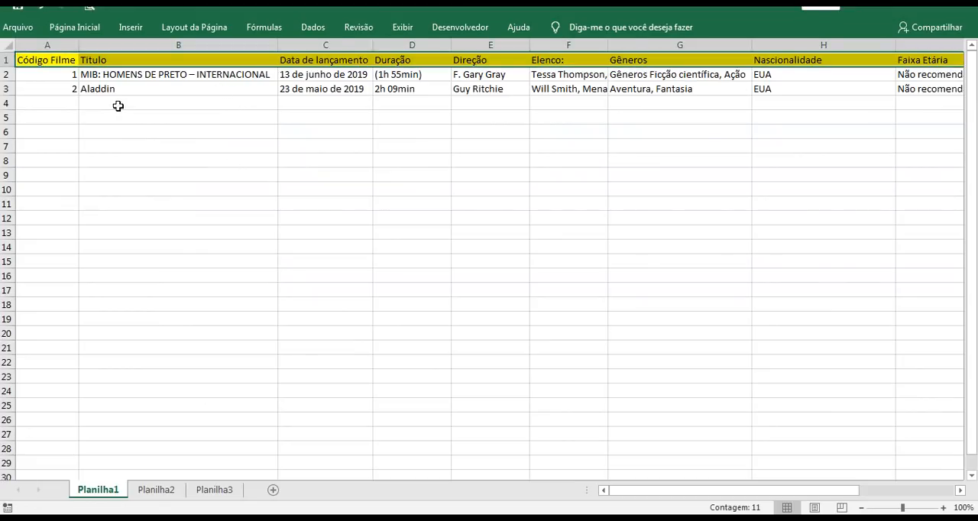
left_click(118, 106)
left_click(58, 60)
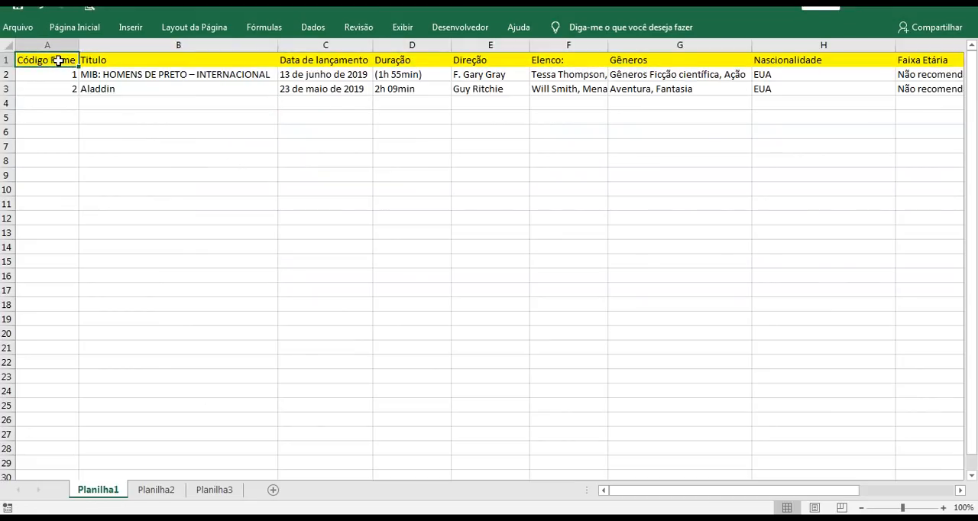
double_click(29, 67)
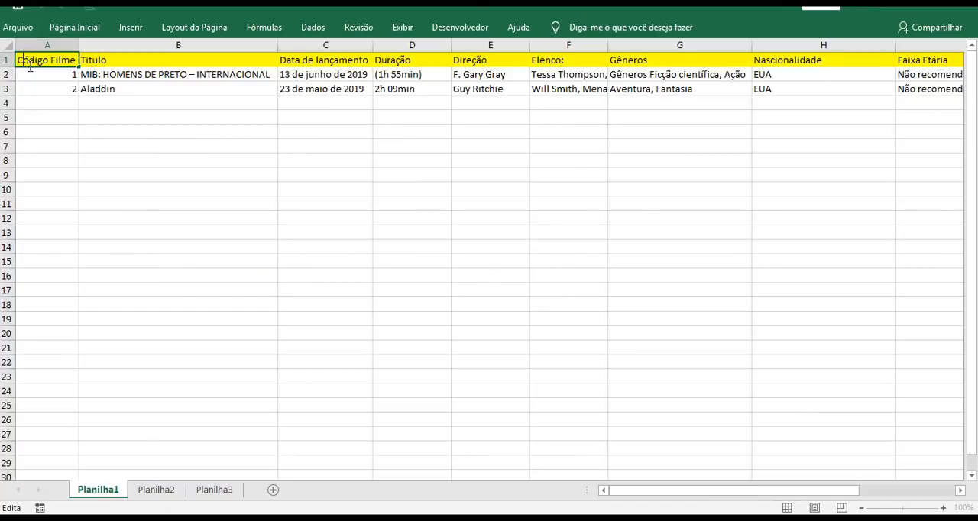
left_click_drag(25, 60, 29, 60)
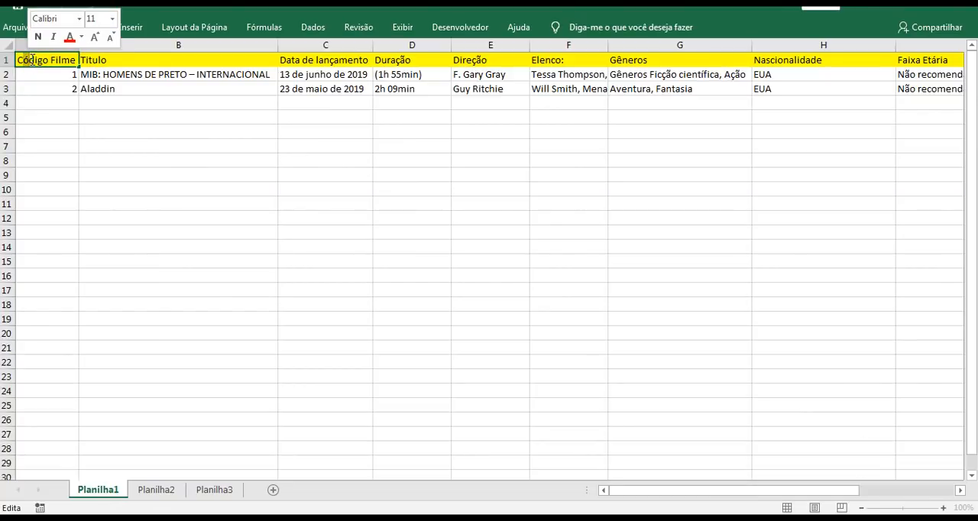
type("o")
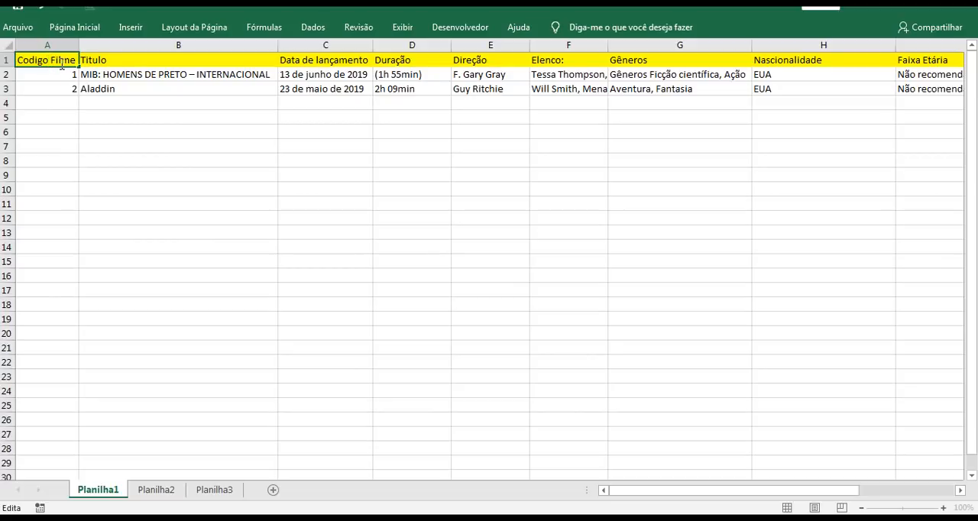
key("Delete")
left_click_drag(74, 60, 39, 60)
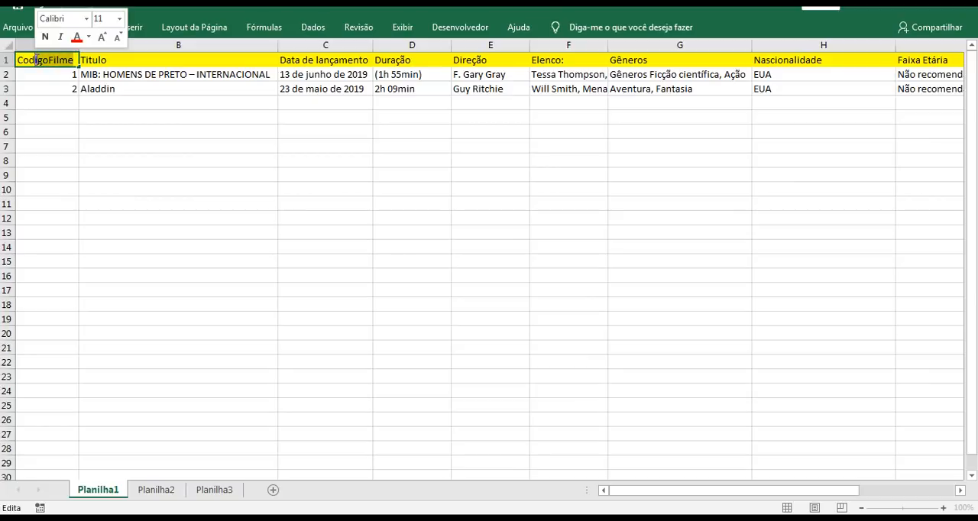
key("BackSpace")
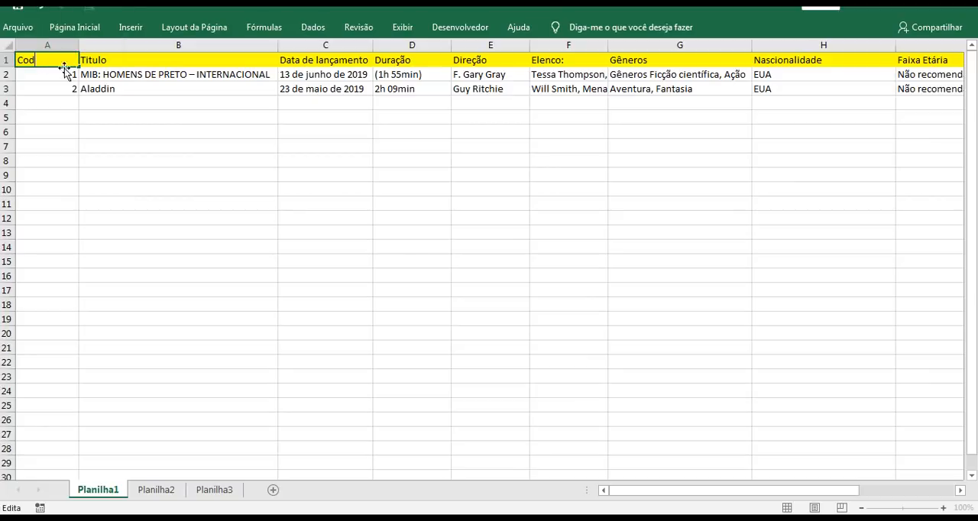
left_click(97, 60)
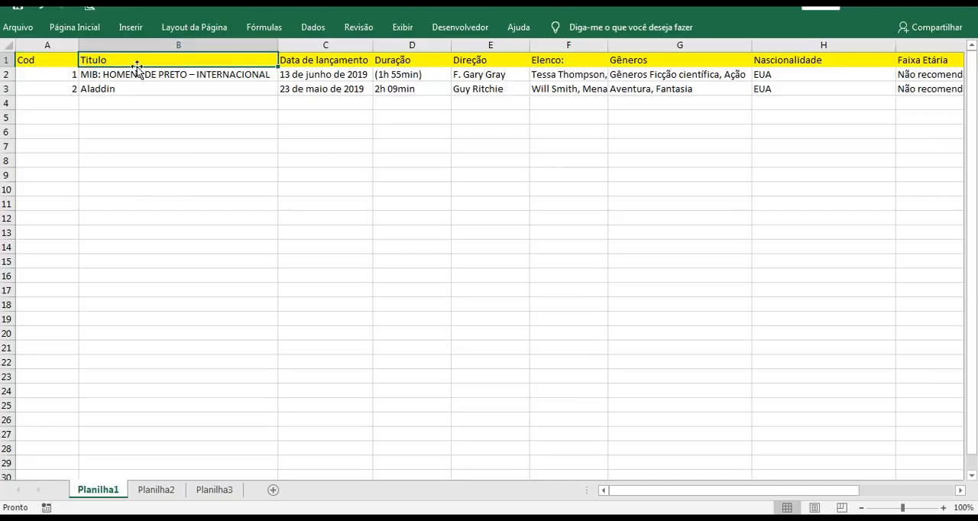
- Rename the Data de lançamento header in C1 to DataLancamento, without spaces or special characters
left_click(321, 60)
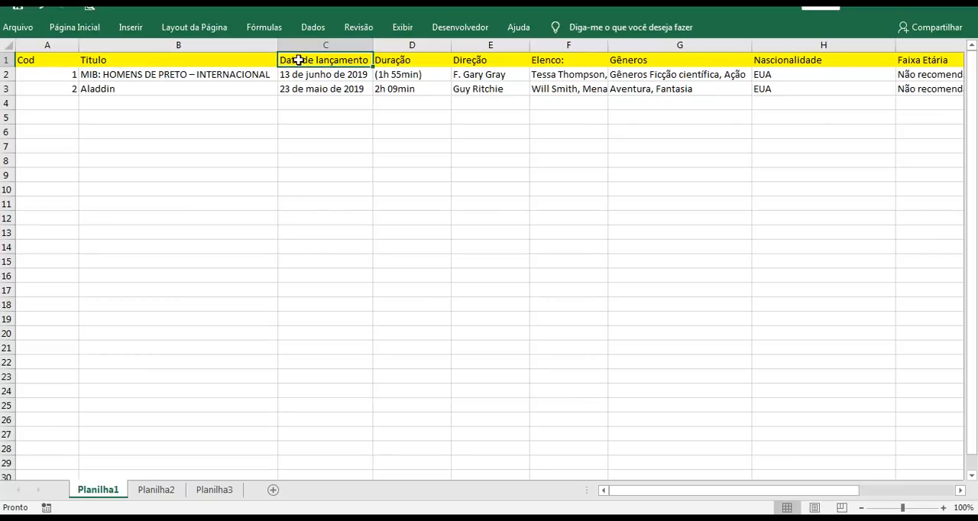
double_click(300, 61)
key("Delete")
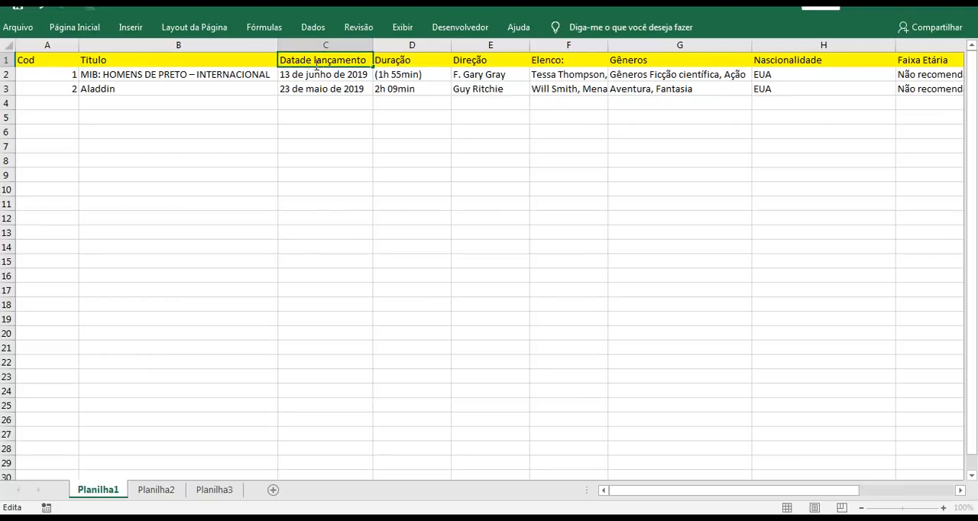
key("Delete")
left_click_drag(303, 60, 313, 60)
key("Delete")
key("Delete")
type("Lanc")
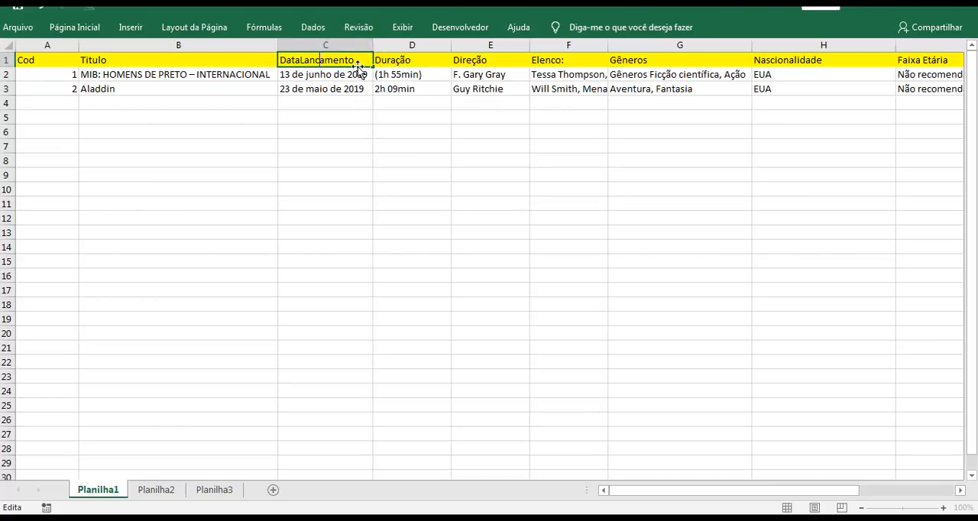
- Rename the Duração header in D1 to Duracao and the Direção header in E1 to Diretor
left_click(403, 66)
double_click(398, 60)
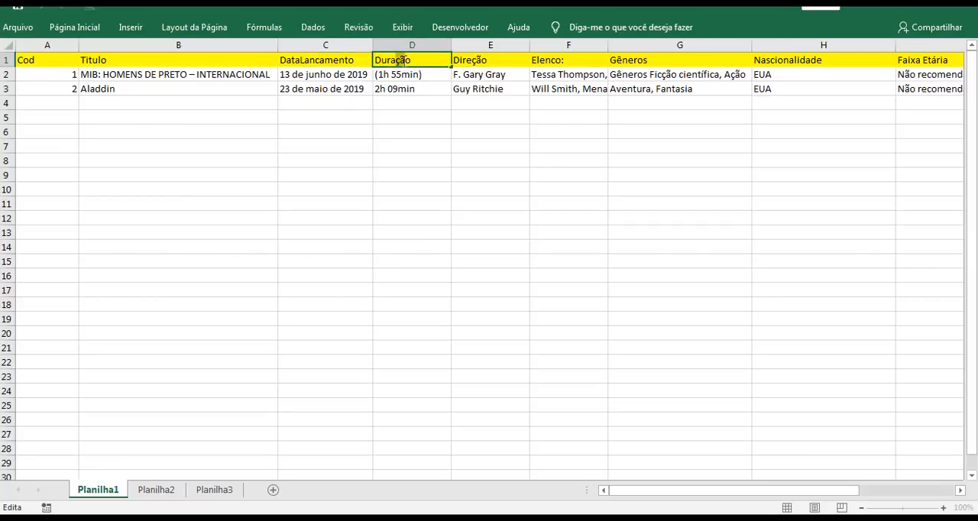
left_click_drag(399, 60, 404, 59)
type("ca")
double_click(466, 61)
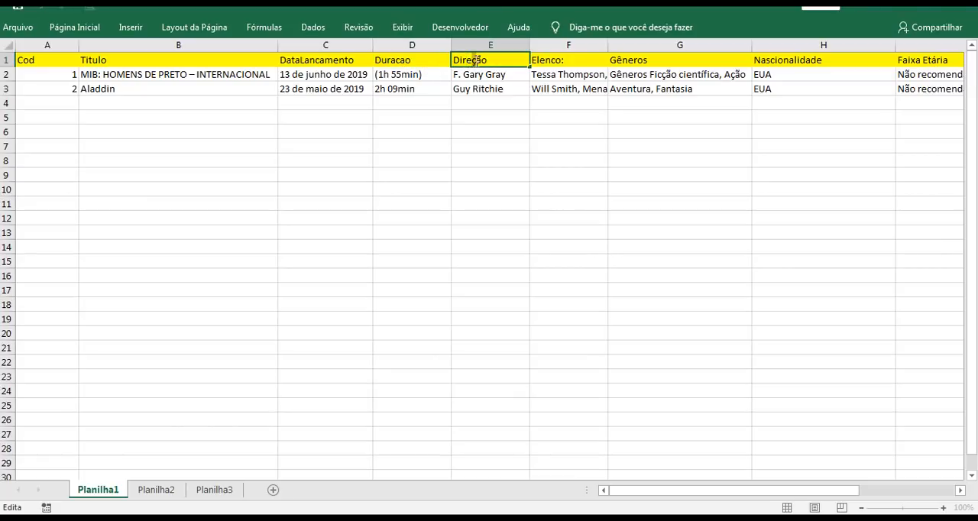
left_click_drag(486, 61, 464, 58)
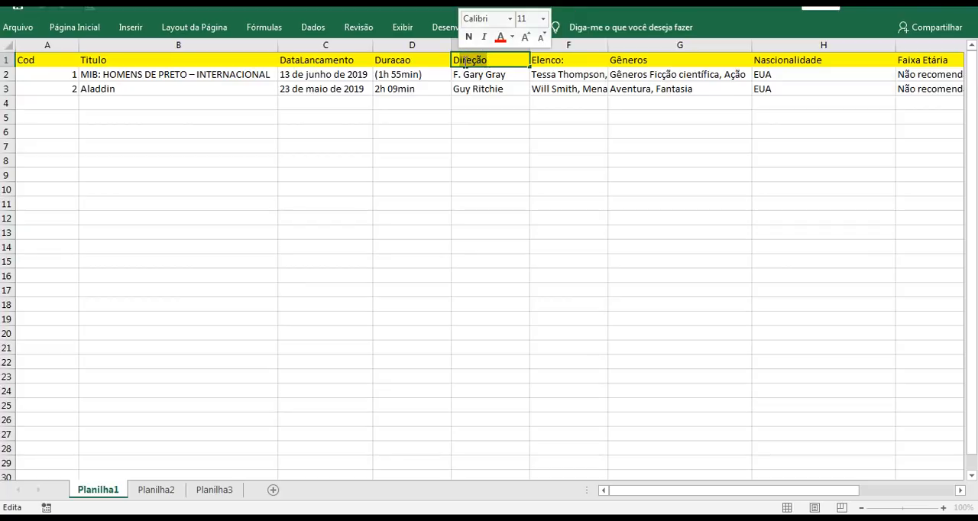
type("r")
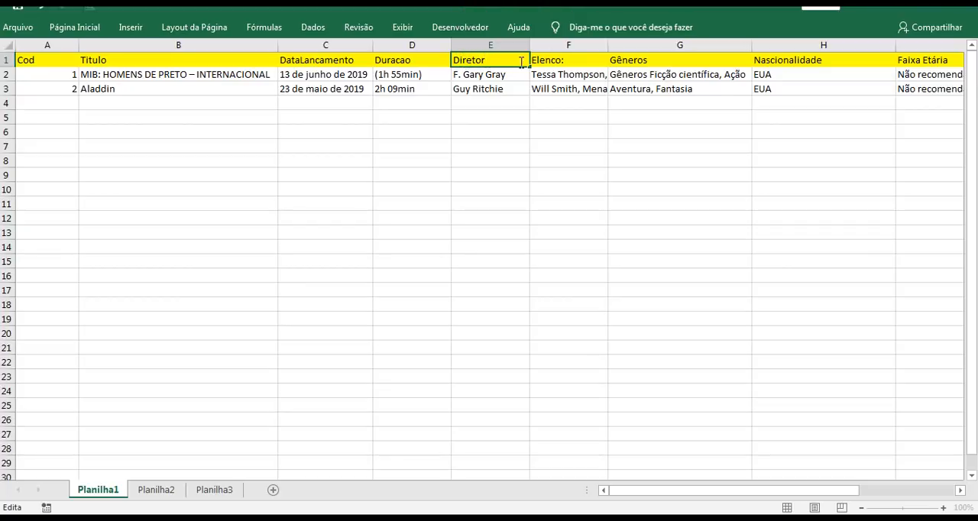
- Remove the trailing colon from the Elenco header in F1
left_click(556, 60)
double_click(563, 60)
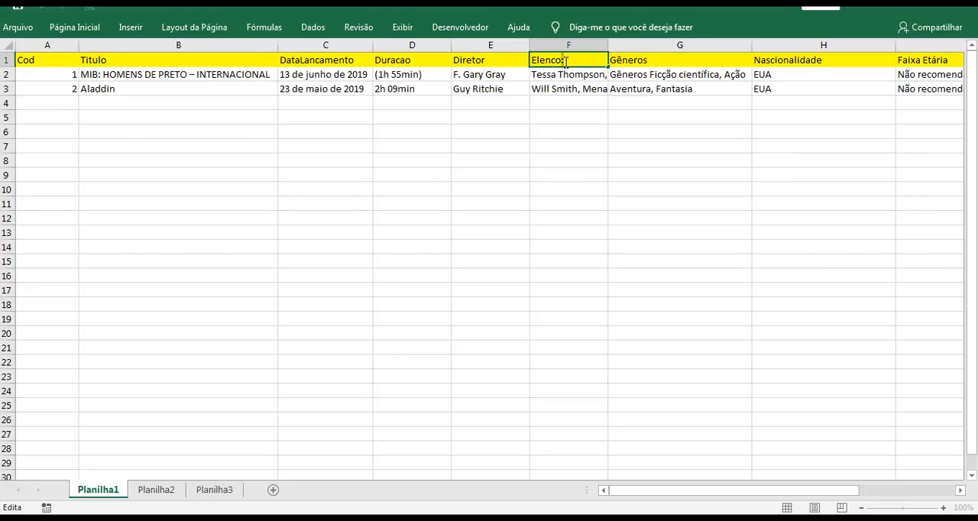
key("BackSpace")
- Rename the Gêneros header in G1 to the singular, unaccented Genero
left_click(627, 61)
double_click(620, 62)
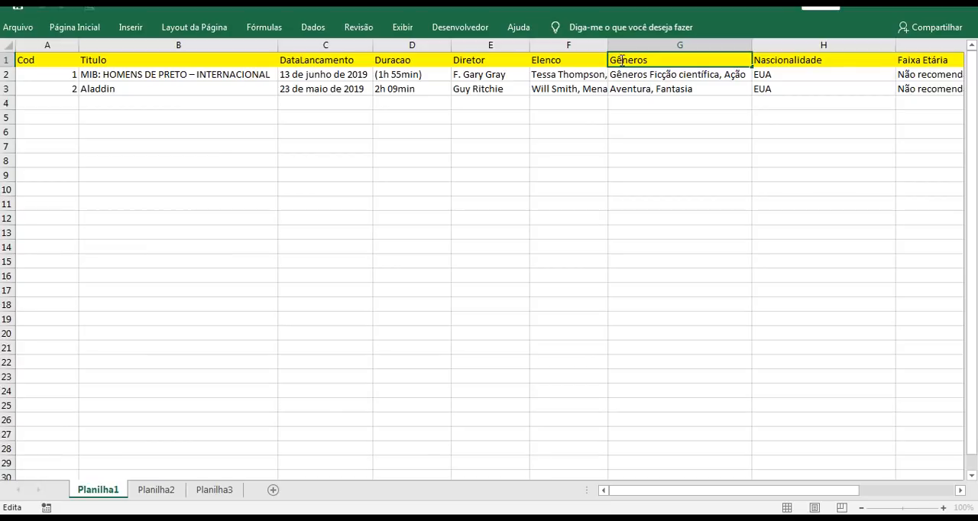
key("BackSpace")
type("e")
left_click_drag(638, 63, 644, 61)
left_click(650, 64)
key("BackSpace")
- Rename the Faixa Etária header in I1 to FaixaEtaria, without the space and accent
left_click(809, 62)
key("Right")
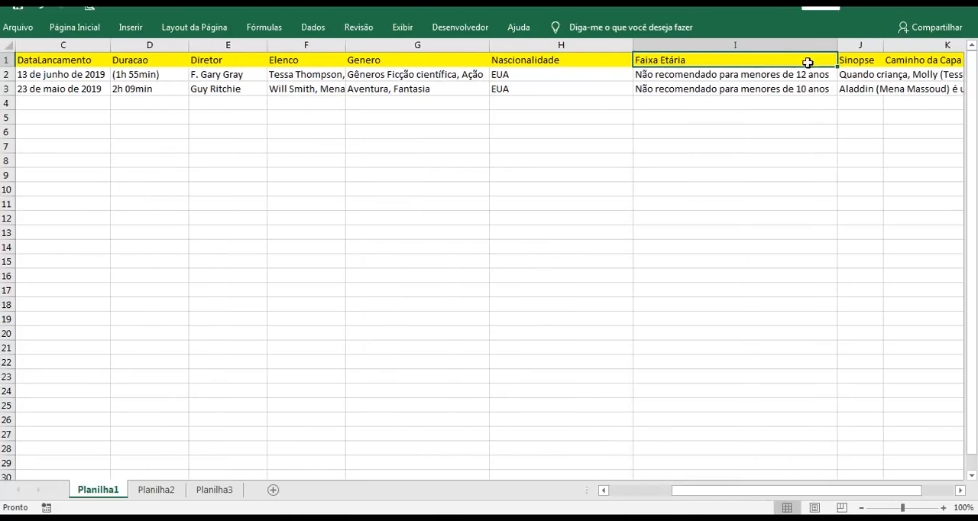
double_click(657, 60)
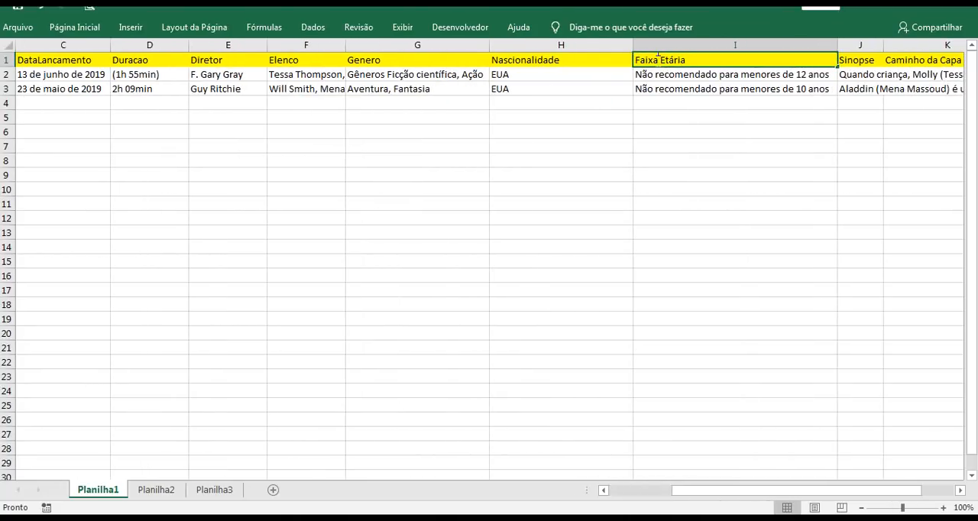
key("BackSpace")
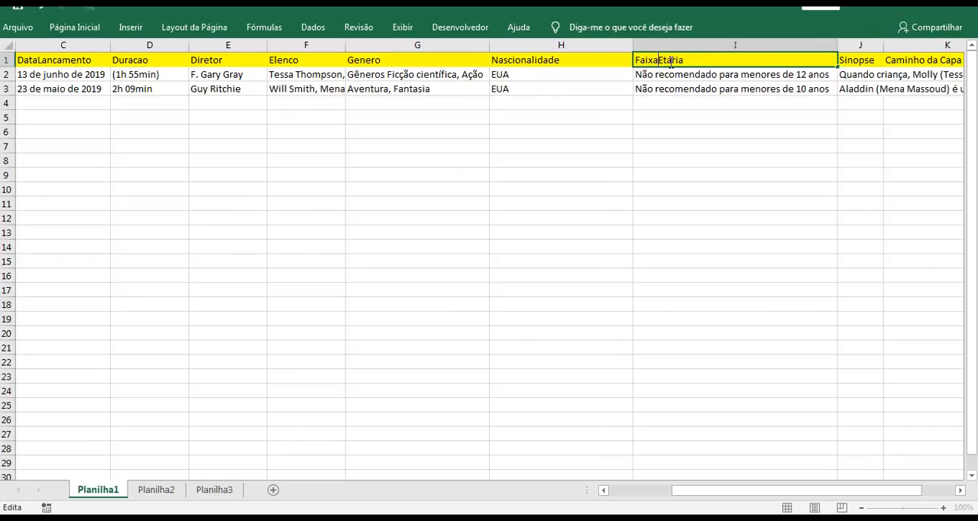
left_click_drag(667, 61, 672, 61)
type("a")
- Rename the Caminho da Capa header in K1 to CaminhodaCapa and save the workbook
left_click(849, 64)
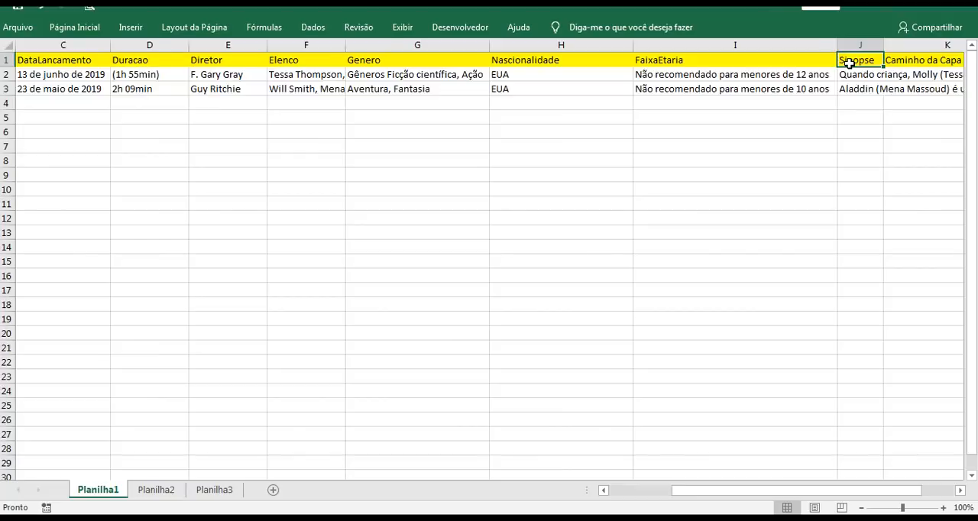
key("Right")
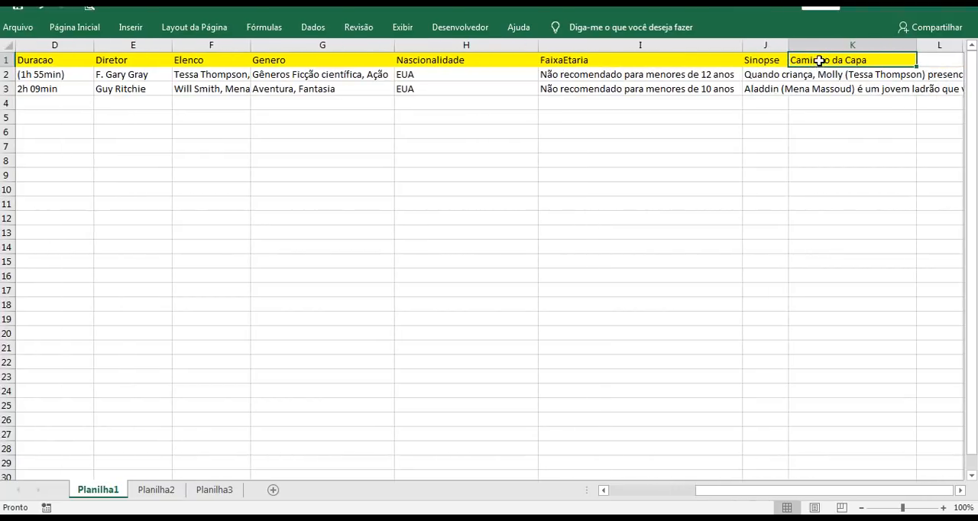
double_click(827, 61)
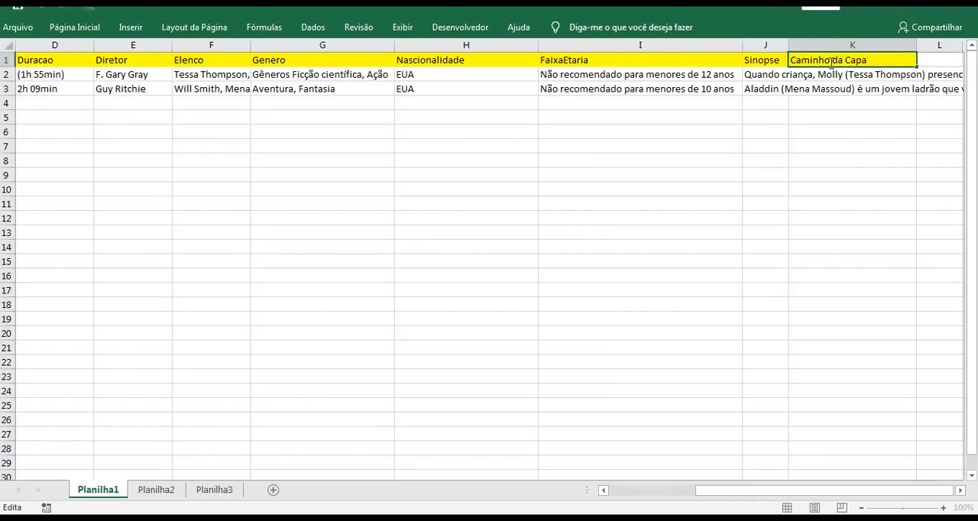
key("Delete")
key("Delete")
left_click(764, 90)
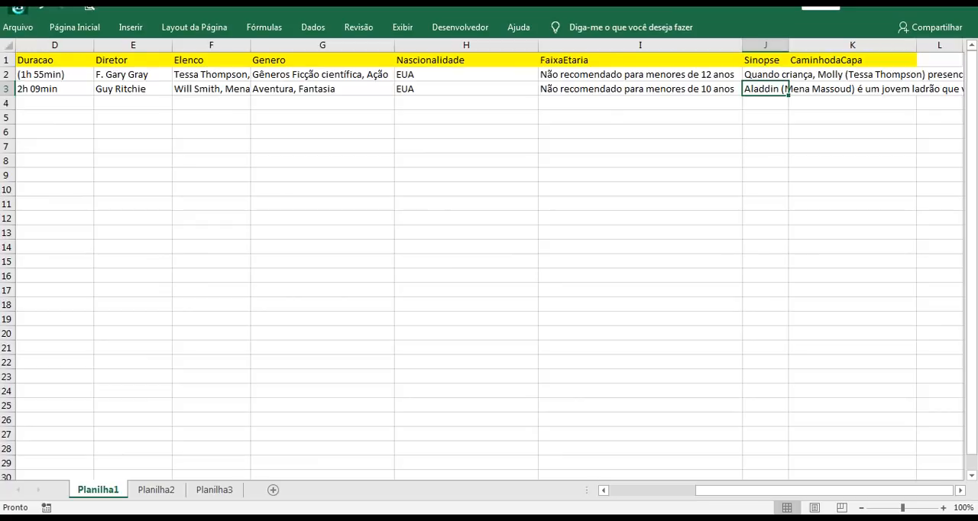
left_click(18, 8)
- Switch to Access and start an Excel data import from the TbCadastro table
key("alt+Tab")
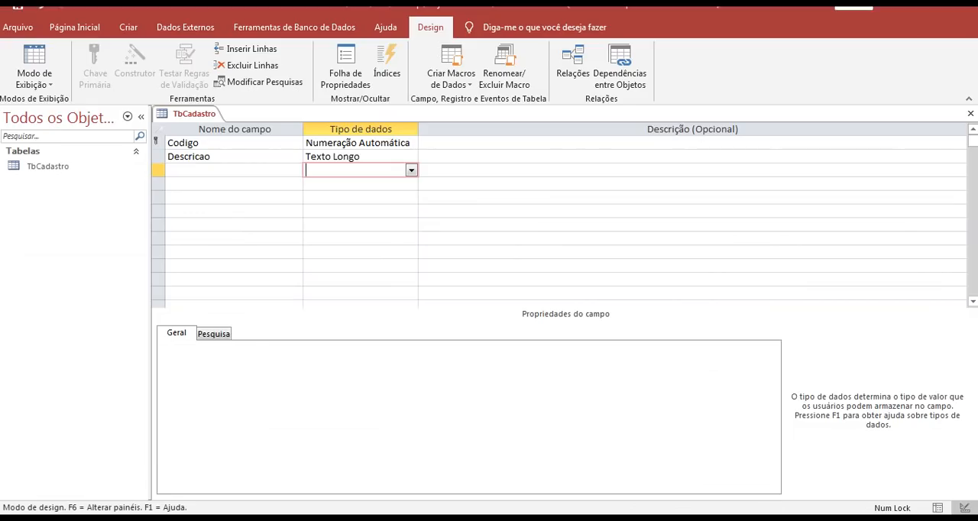
left_click(68, 170)
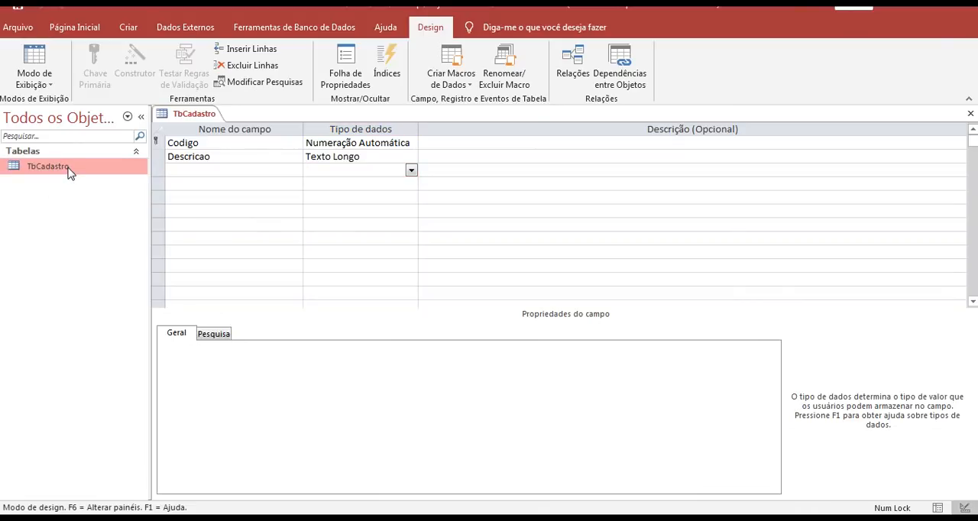
right_click(68, 171)
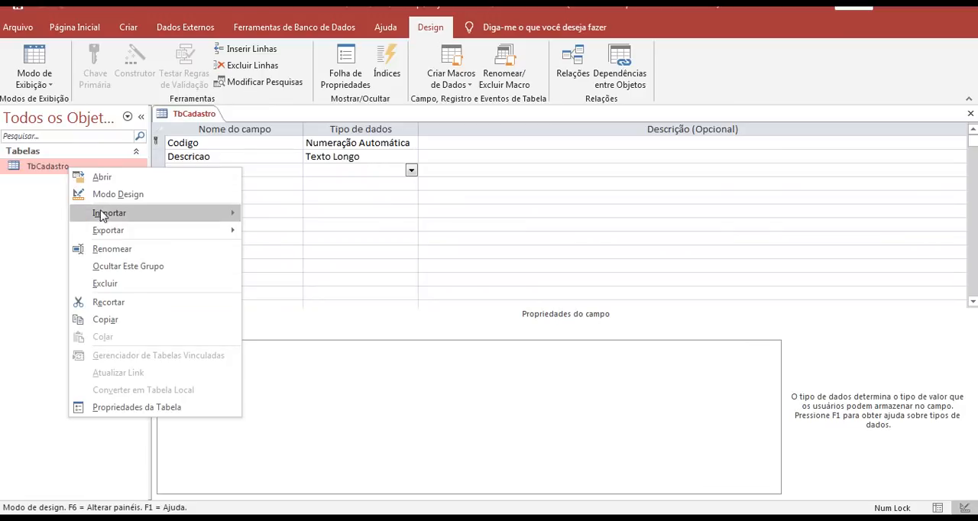
mouse_move(110, 218)
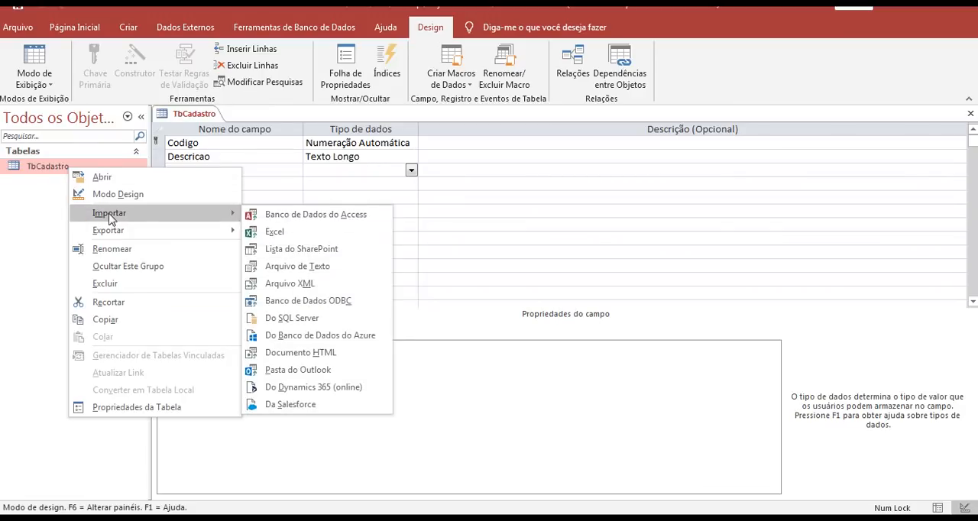
left_click(299, 234)
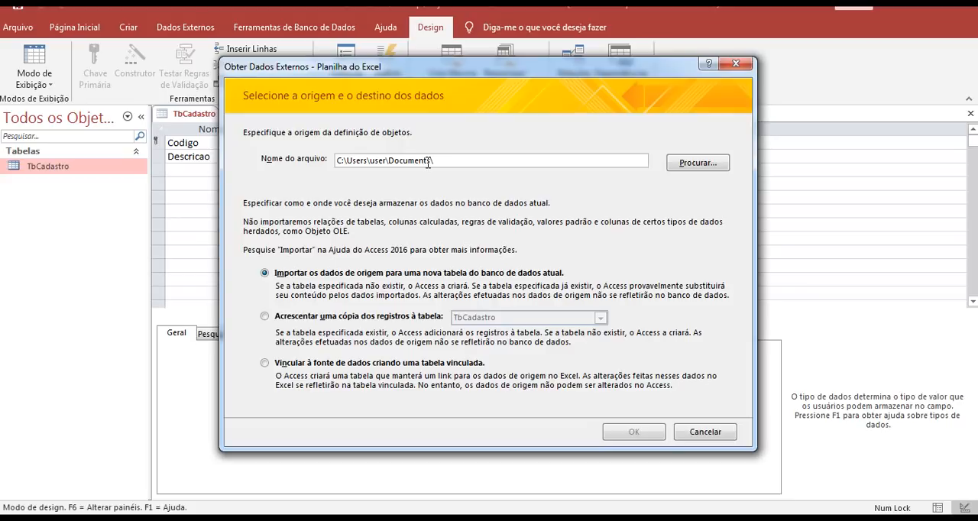
- Choose the Filmes LTDA workbook from the Filmes folder on the desktop as the import source
left_click(704, 164)
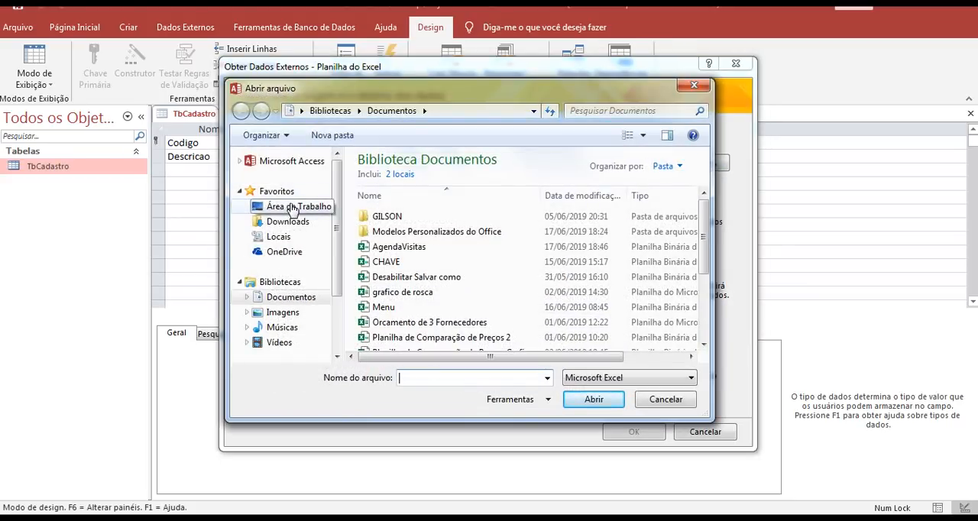
left_click(291, 210)
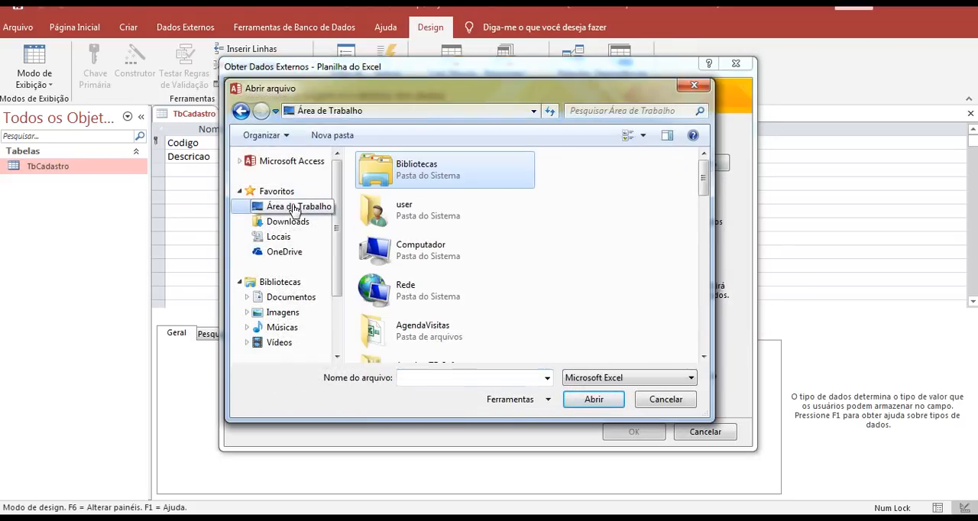
left_click(425, 261)
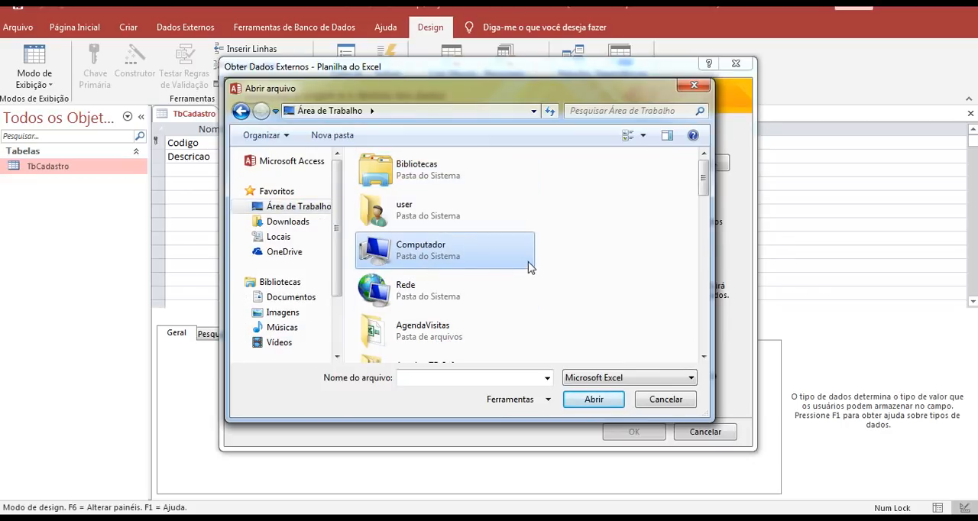
scroll(530, 266, "down", 5)
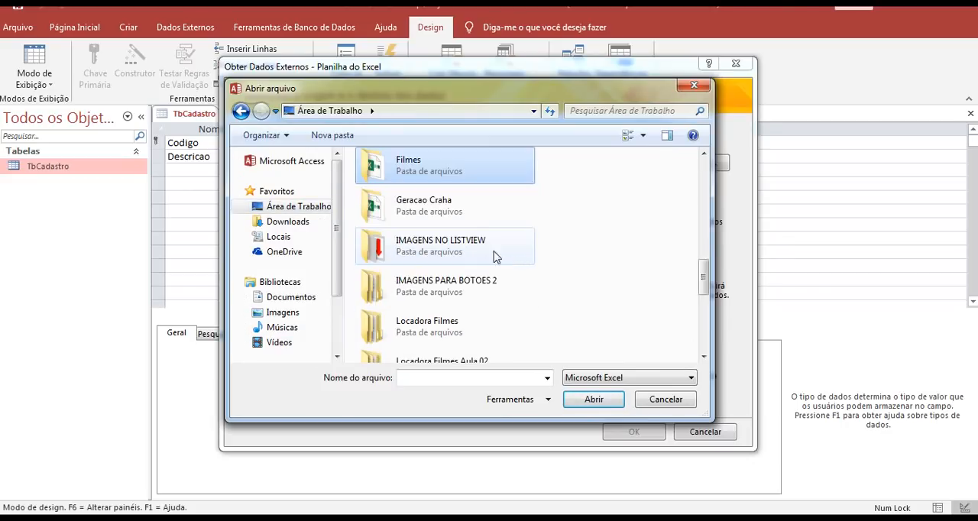
double_click(437, 174)
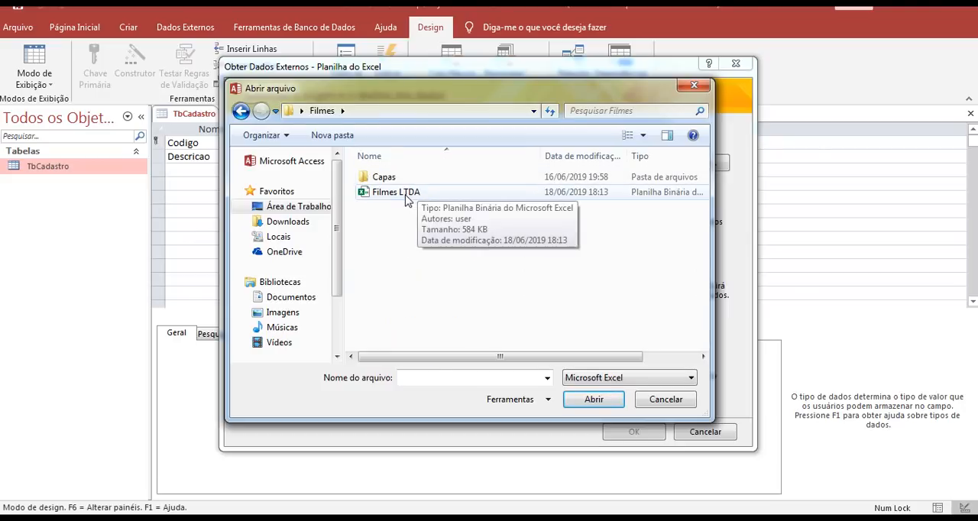
left_click(410, 193)
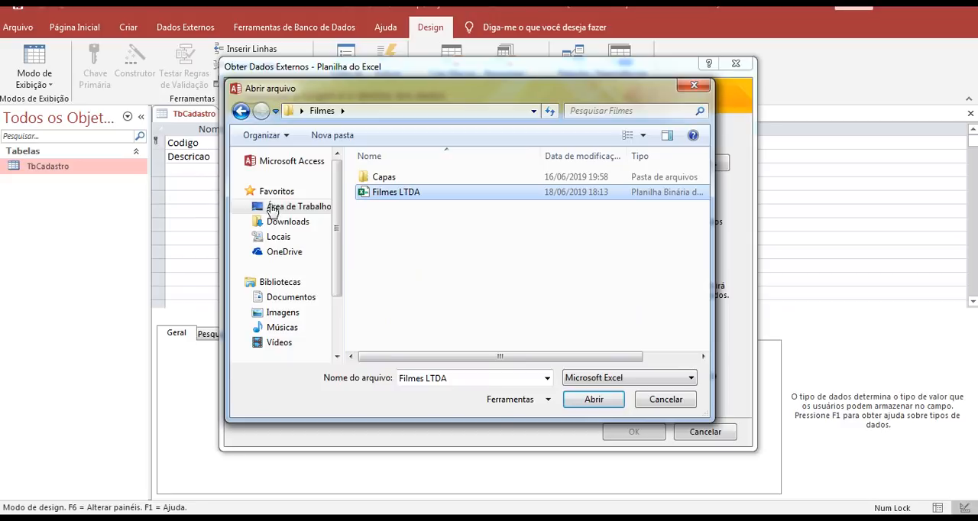
left_click(593, 398)
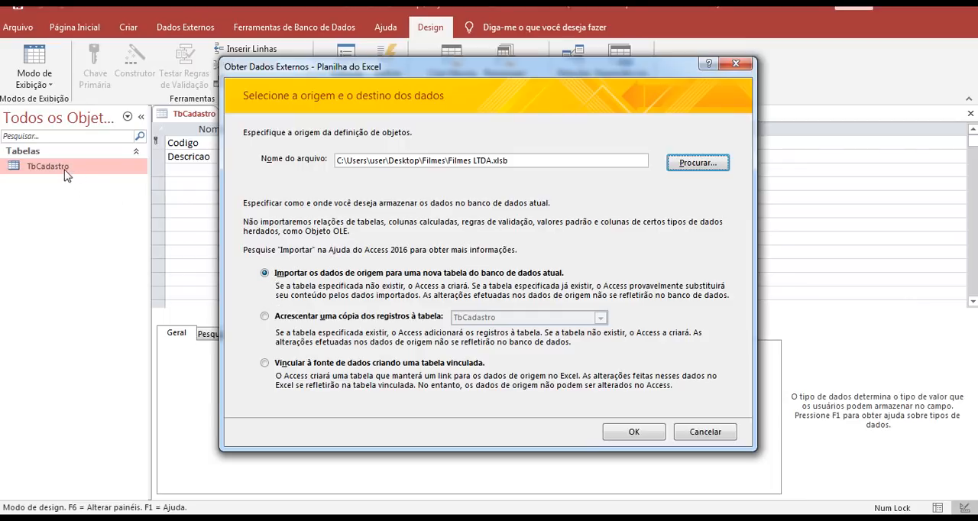
- Import the source into a new table from sheet Planilha1, using its first row as column headings
left_click(621, 435)
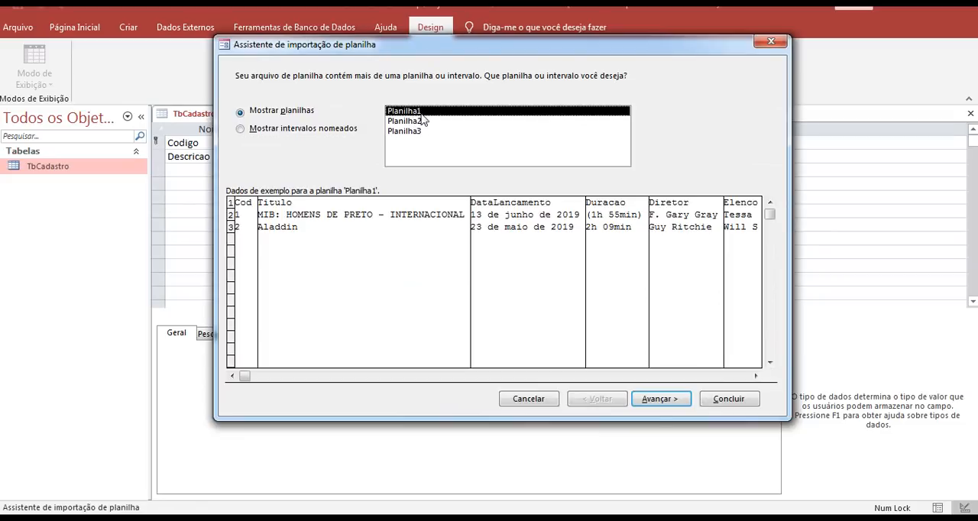
left_click(671, 404)
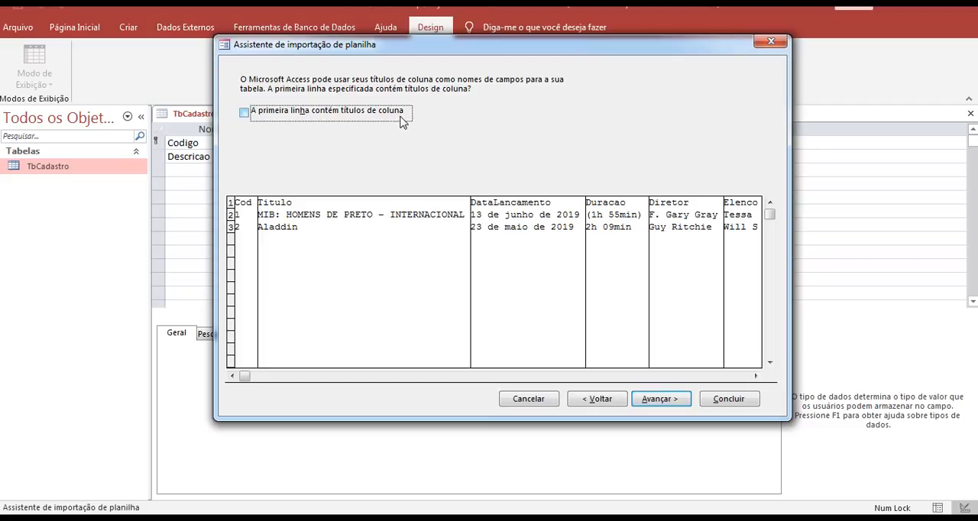
left_click(245, 113)
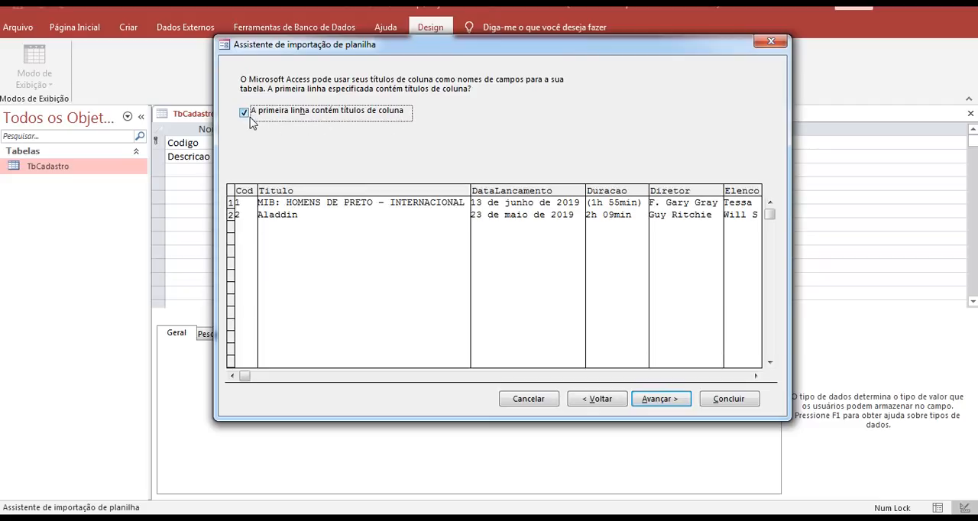
left_click(660, 399)
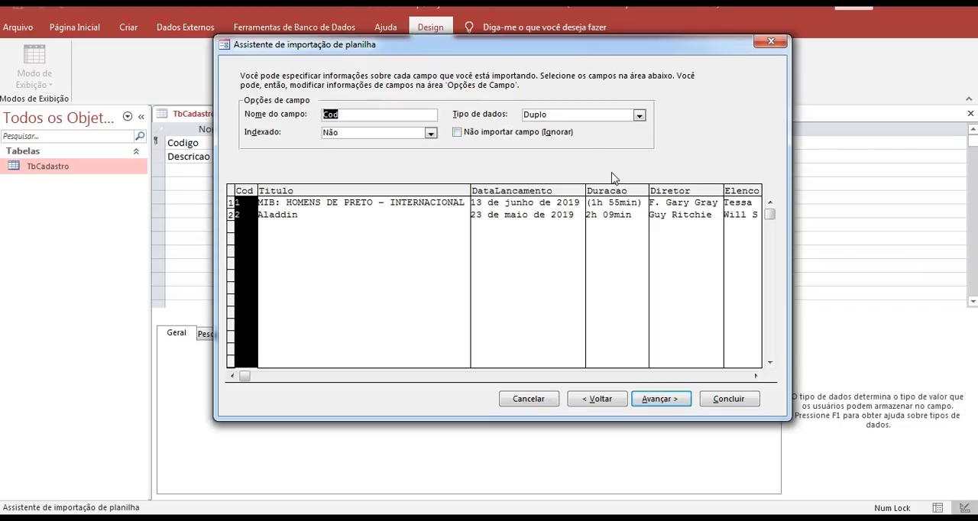
- Keep the default field options, let Access add the primary key, and finish the import into a table named Planilha1
left_click(675, 399)
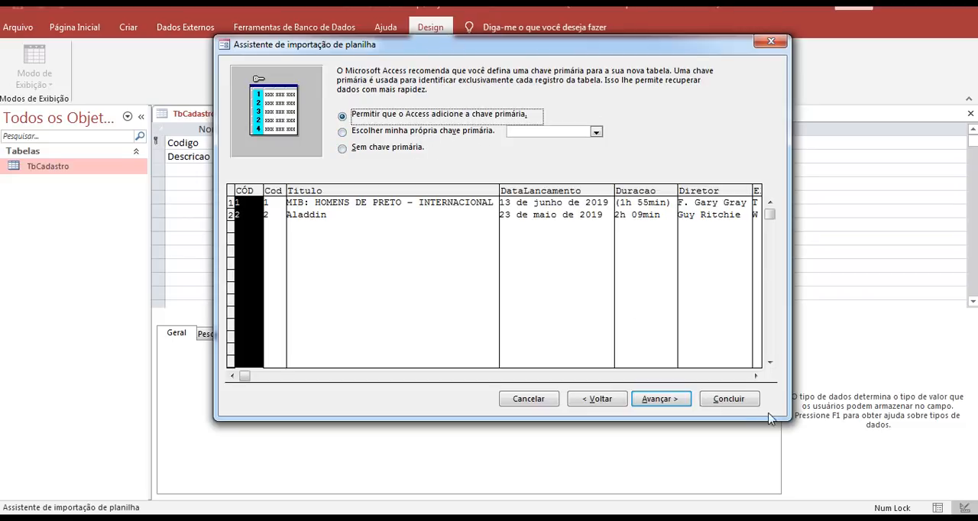
left_click(667, 399)
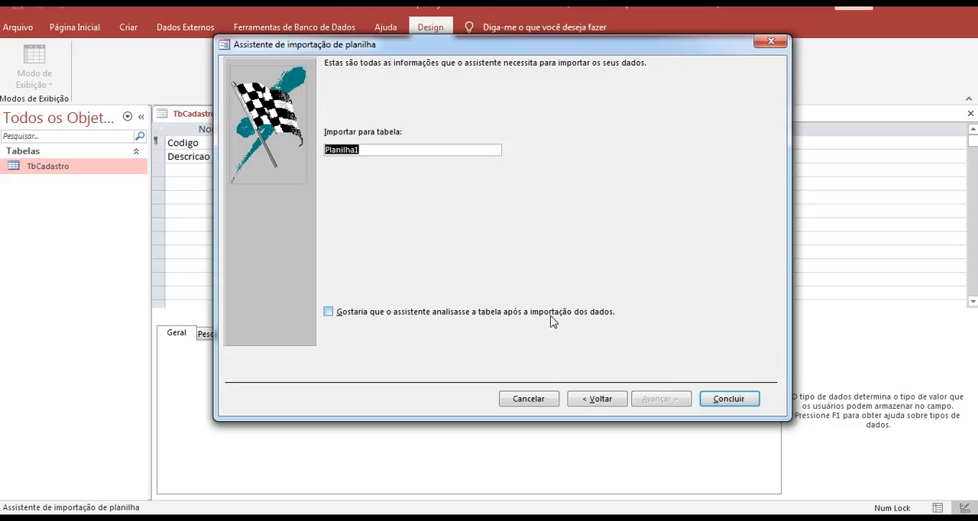
left_click(730, 401)
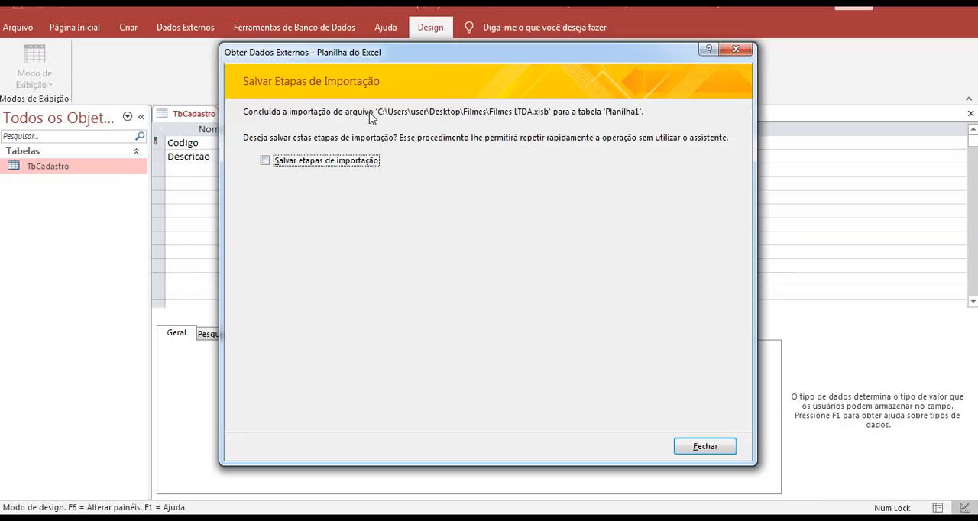
left_click(266, 162)
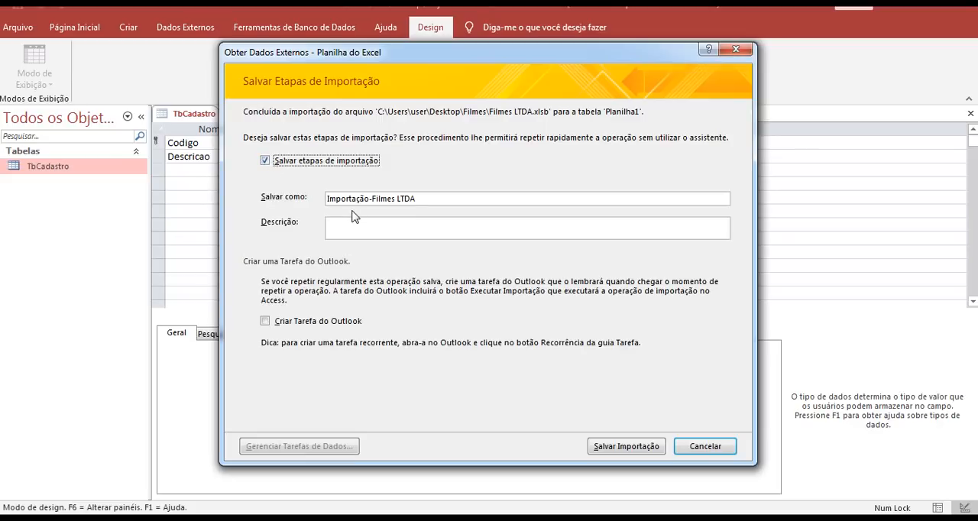
left_click(675, 447)
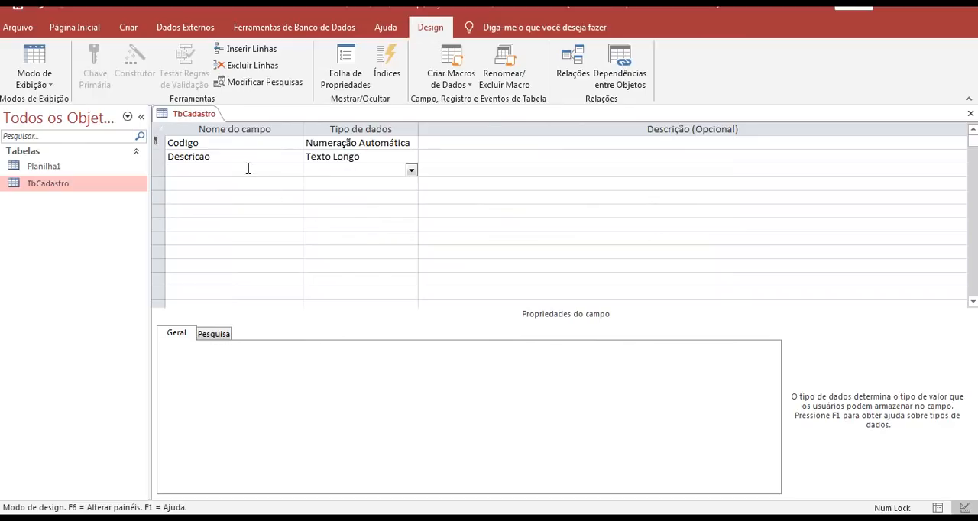
- Open the imported Planilha1 table and close TbCadastro without saving its design changes
left_click(52, 172)
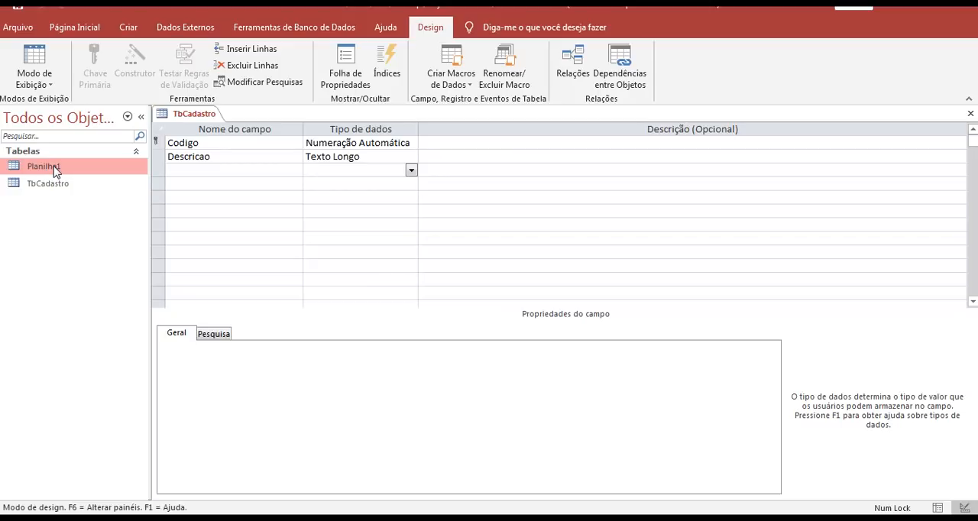
double_click(54, 171)
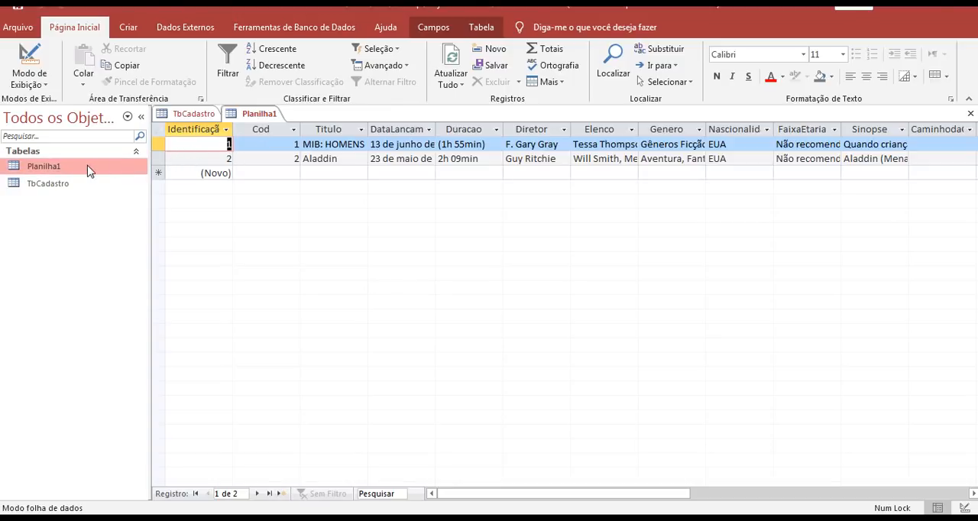
right_click(203, 115)
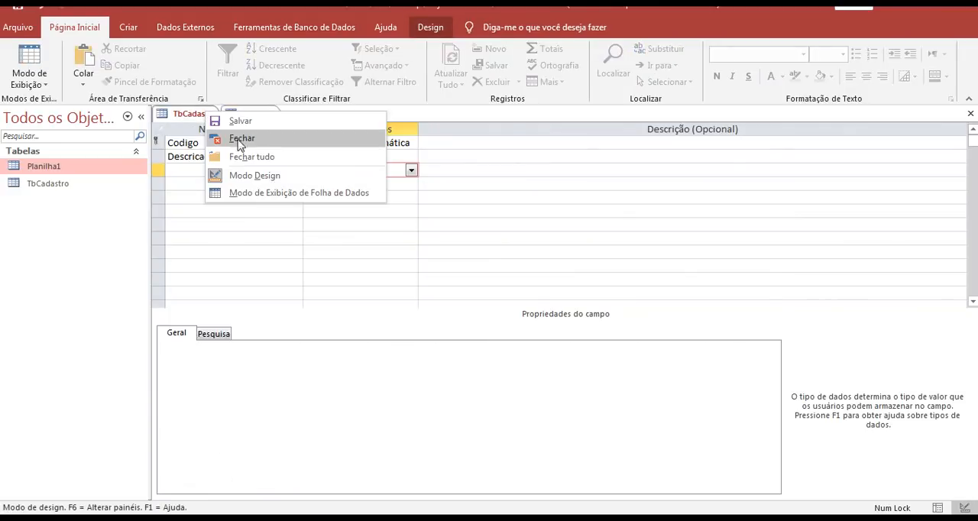
left_click(242, 139)
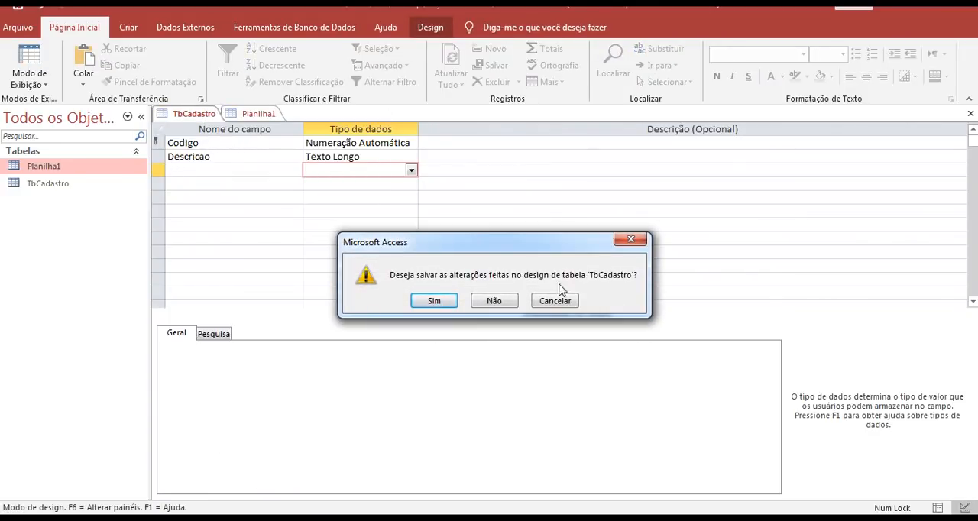
left_click(494, 301)
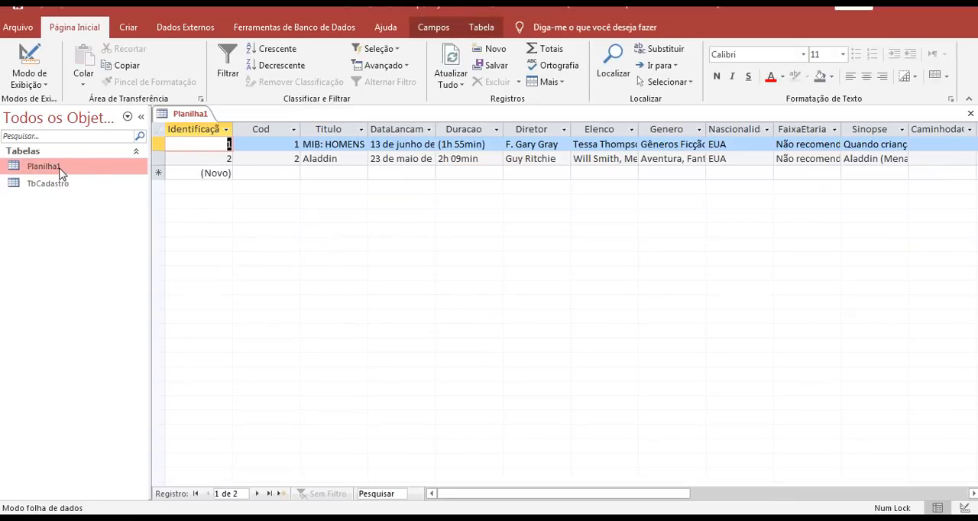
- Open Planilha1 in Design view and check the data type of the DataLancamento field
right_click(61, 170)
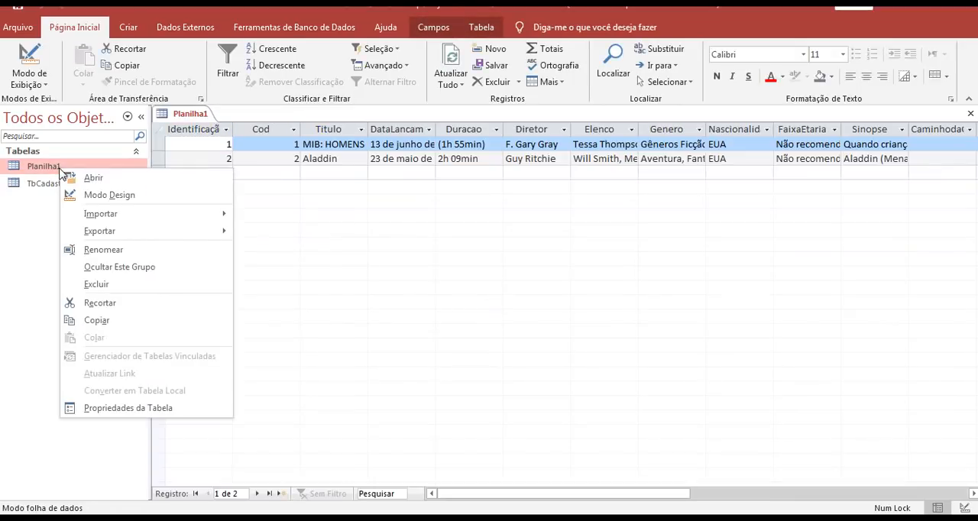
left_click(113, 197)
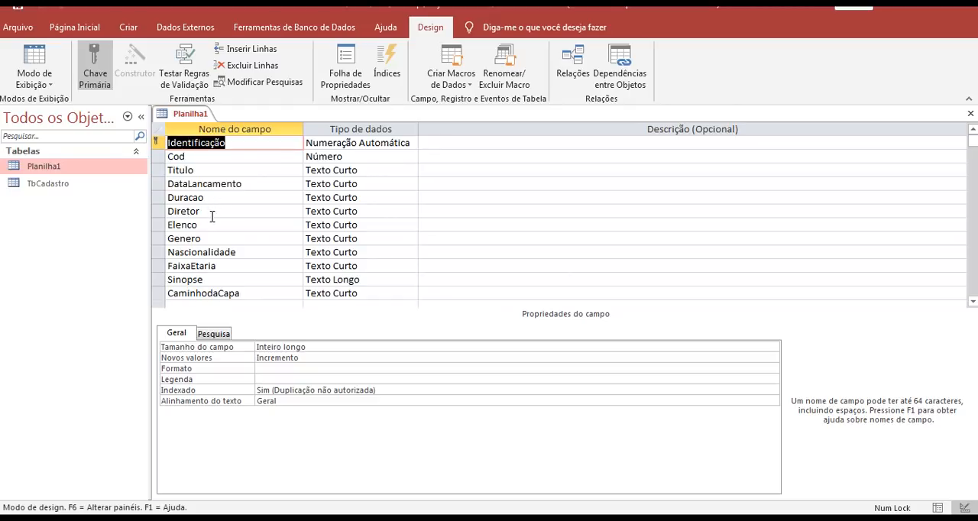
left_click(270, 184)
left_click(362, 184)
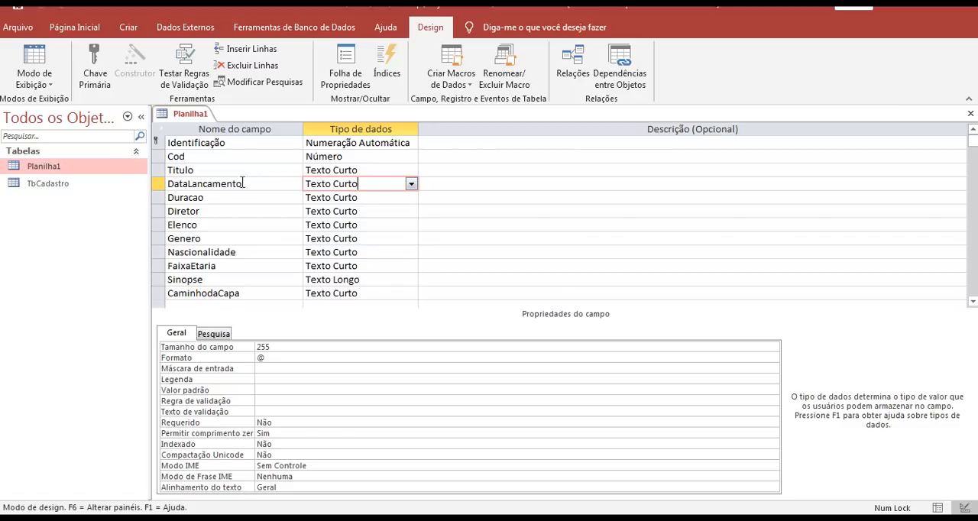
- In Planilha1's datasheet, widen the DataLancamento column, clear its dates in both records and save the table
double_click(81, 171)
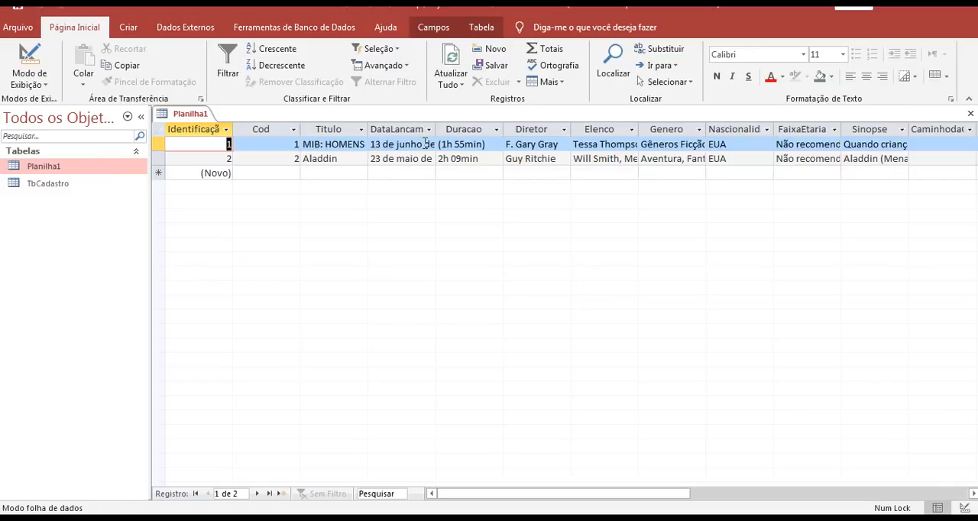
left_click_drag(435, 131, 368, 144)
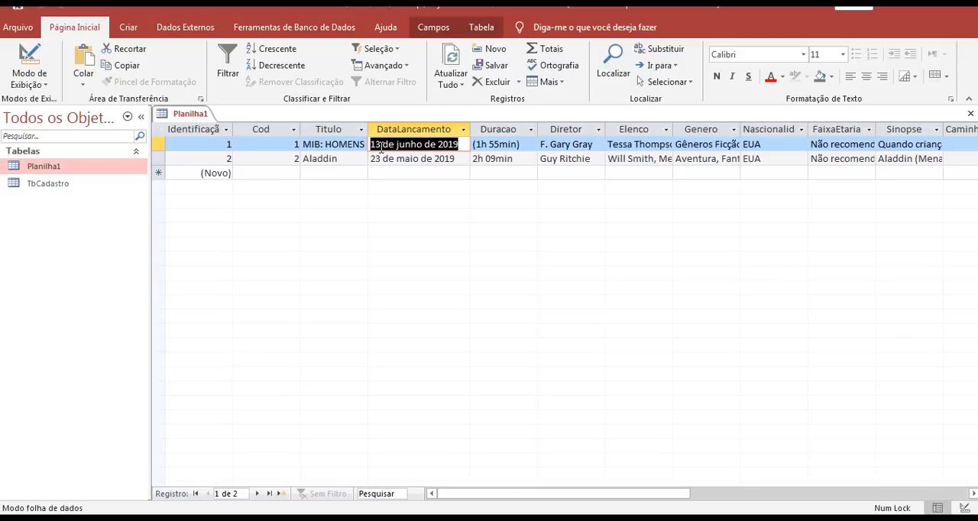
mouse_move(380, 145)
left_mouse_down()
mouse_move(463, 145)
mouse_move(372, 144)
left_mouse_up()
key("Delete")
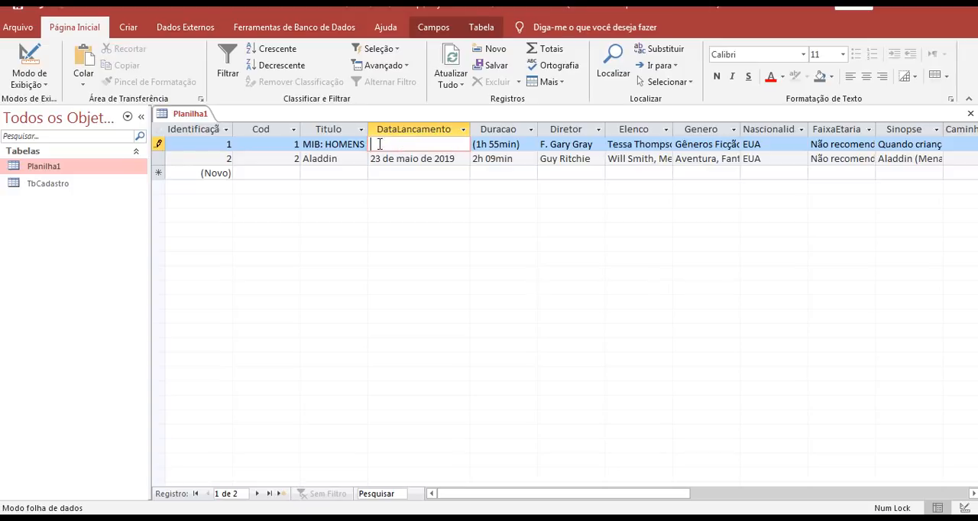
left_click(450, 158)
left_click_drag(453, 158, 370, 153)
key("Delete")
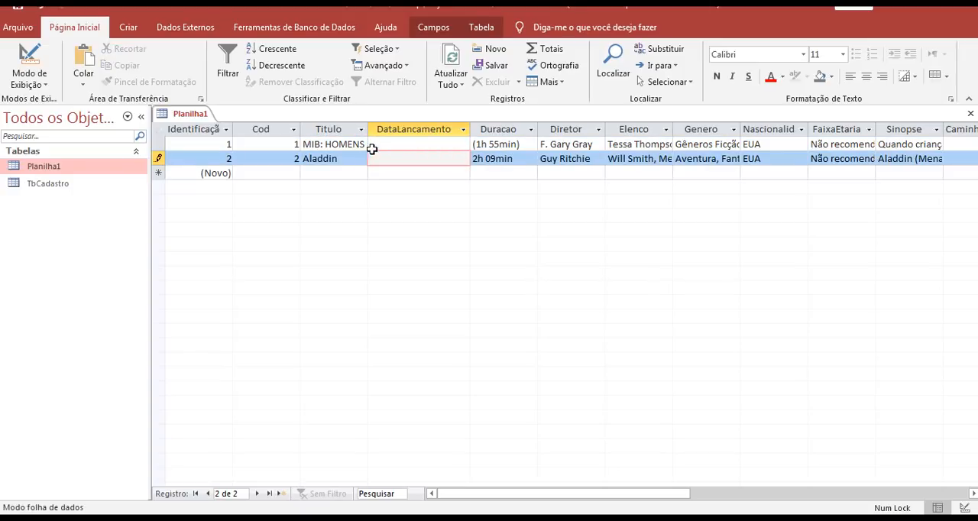
left_click(417, 144)
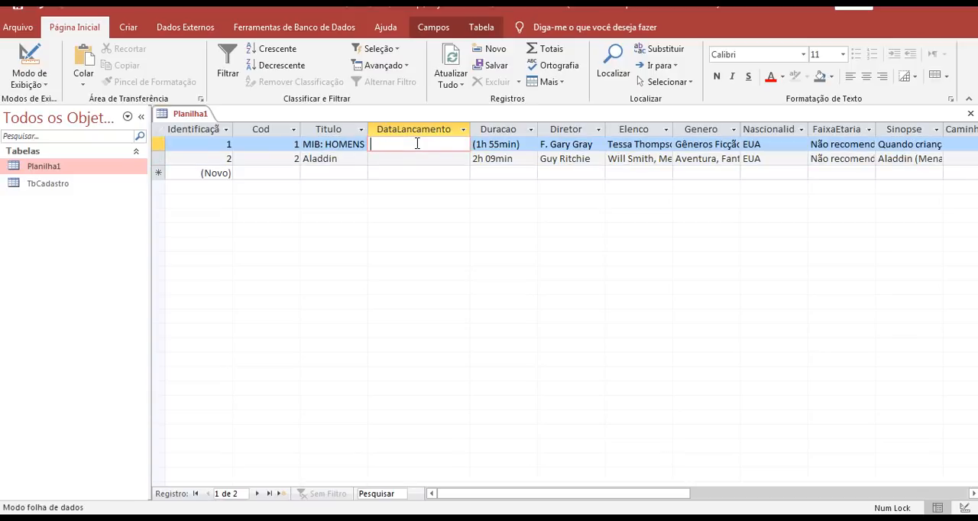
right_click(195, 115)
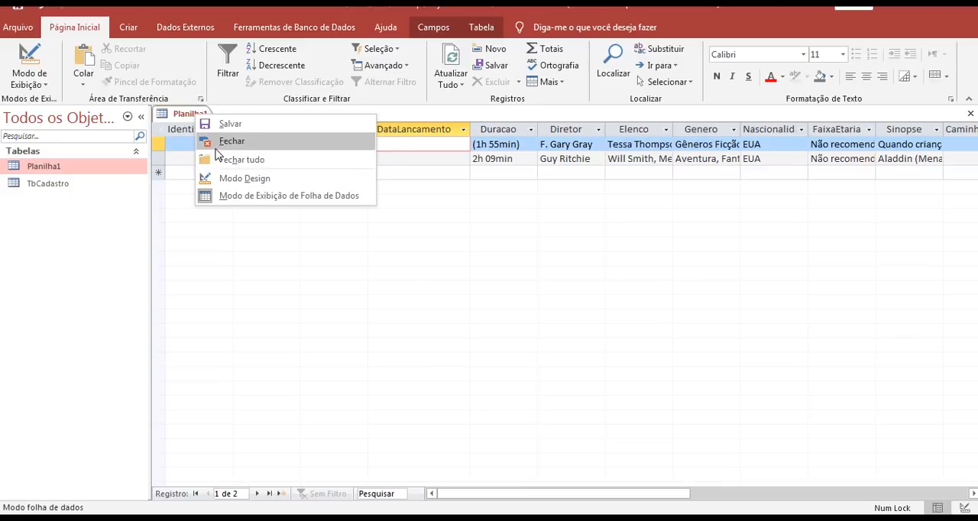
left_click(214, 124)
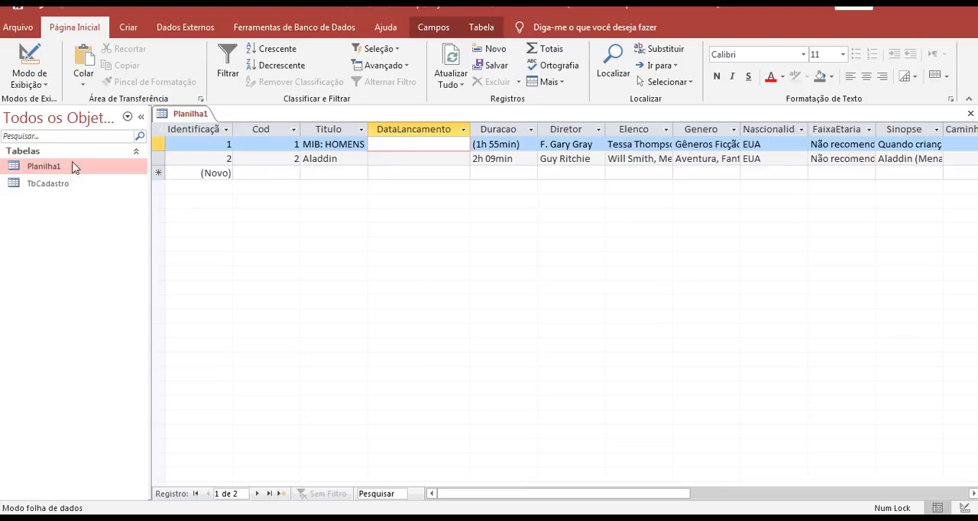
- Try to rename the Planilha1 table while it is still open
right_click(47, 175)
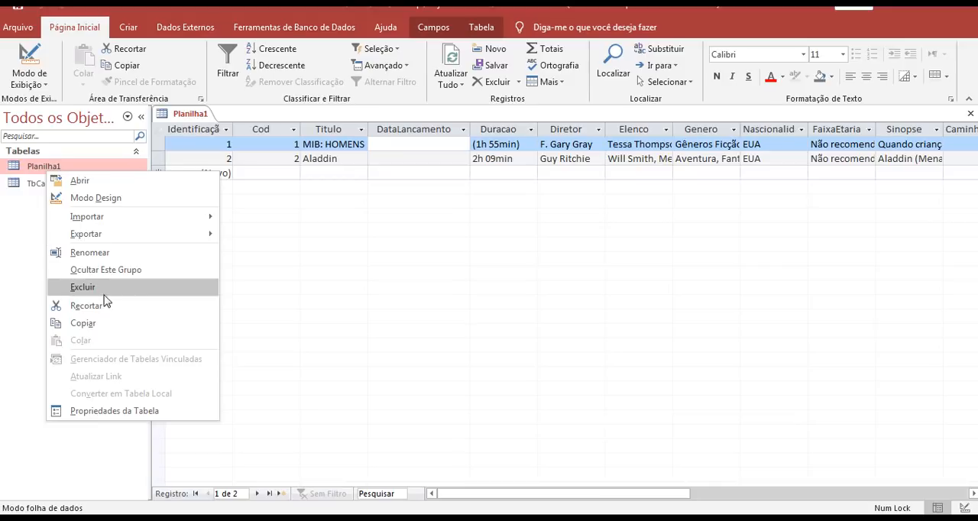
left_click(103, 257)
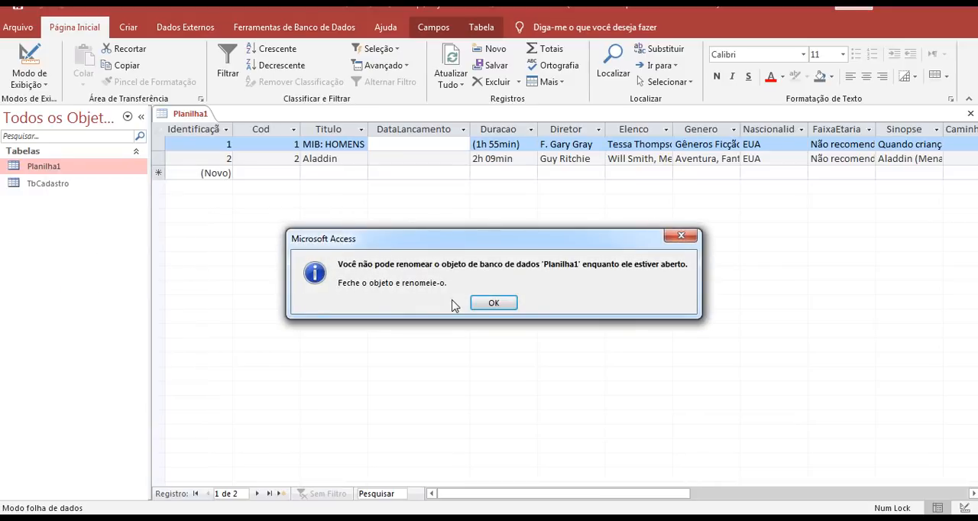
left_click(490, 304)
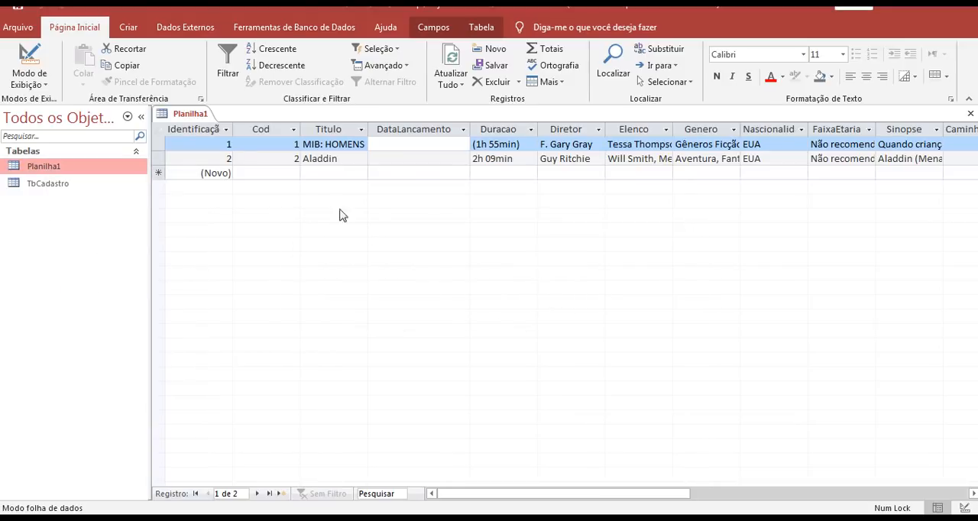
- Close the Planilha1 table and rename it TbCad
right_click(185, 118)
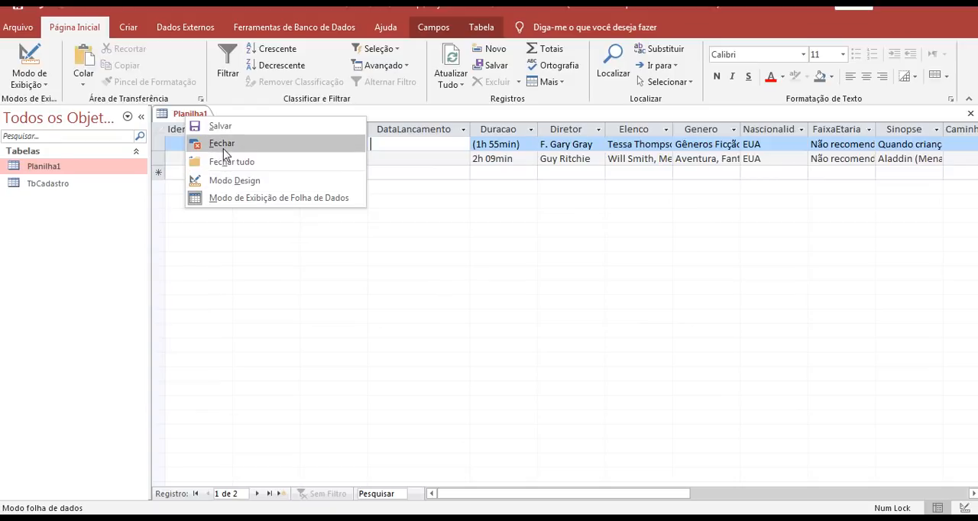
left_click(220, 146)
right_click(63, 166)
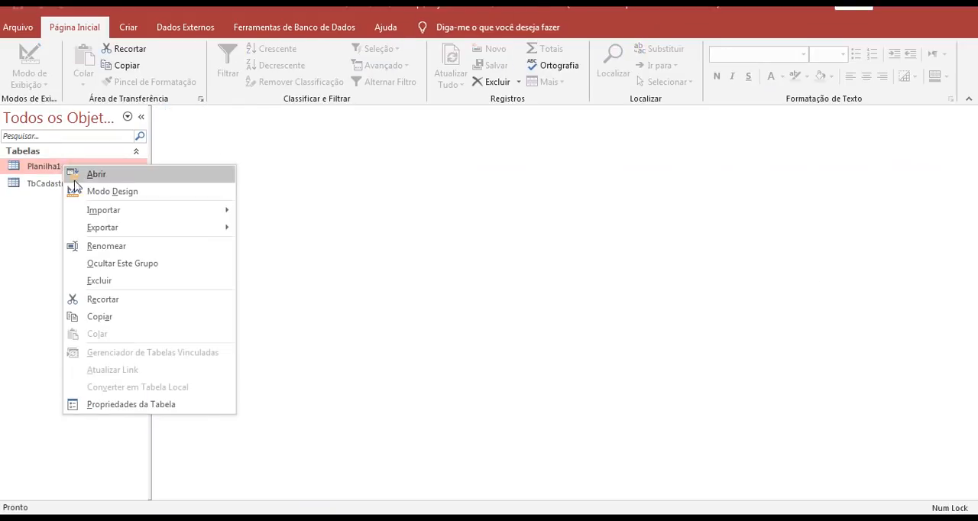
left_click(108, 245)
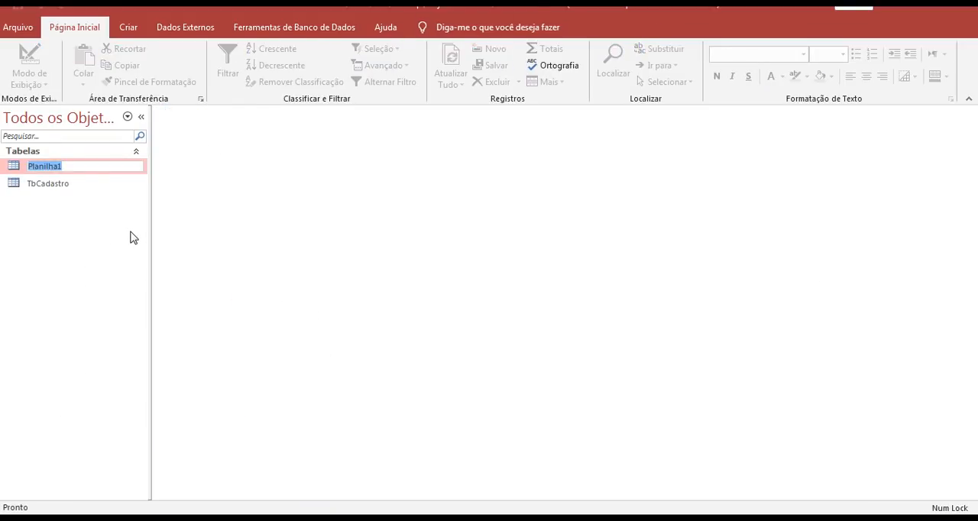
type("TbCad")
key("Return")
right_click(77, 187)
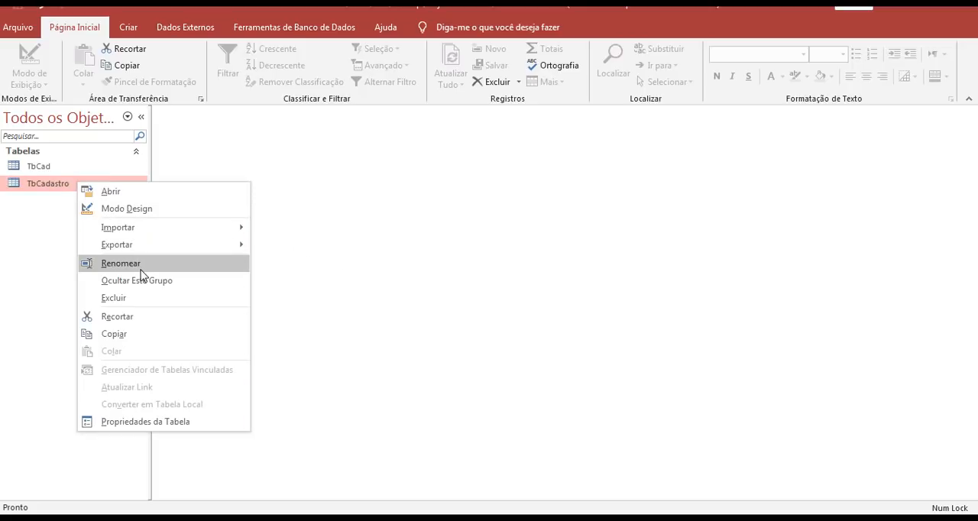
left_click(139, 301)
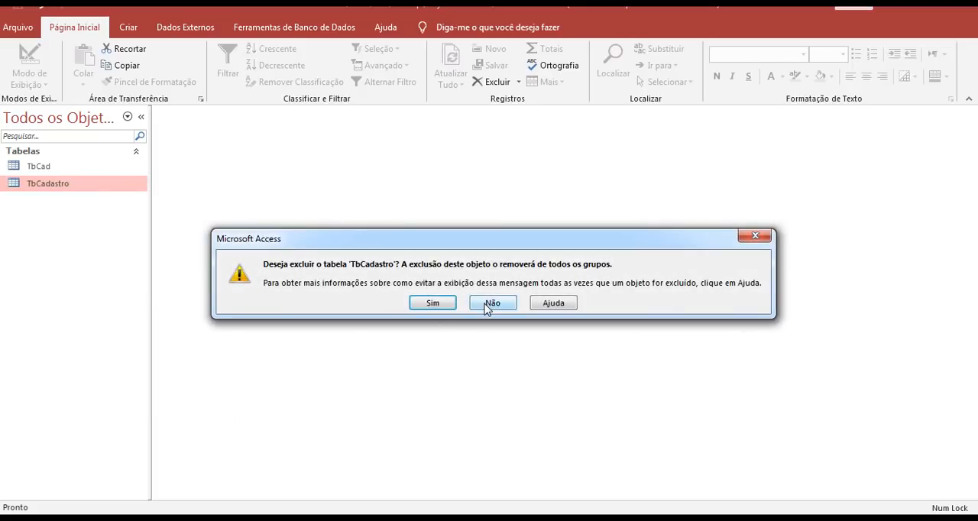
left_click(490, 304)
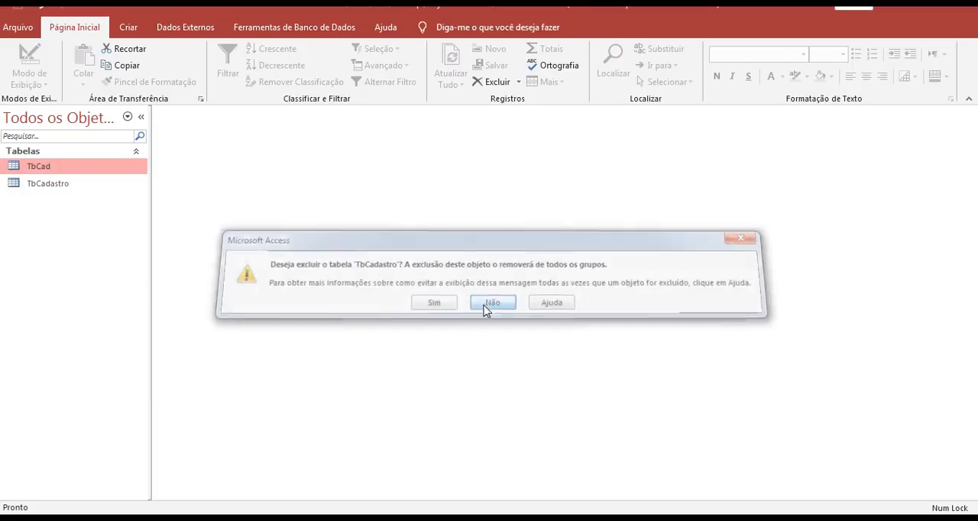
- Delete the old TbCadastro table from the database and confirm its removal
left_click(53, 188)
right_click(53, 188)
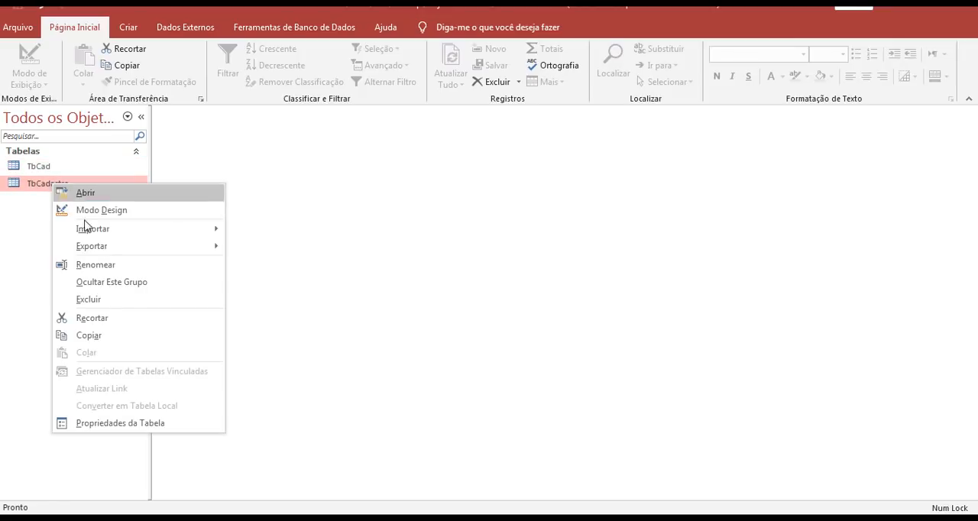
left_click(111, 306)
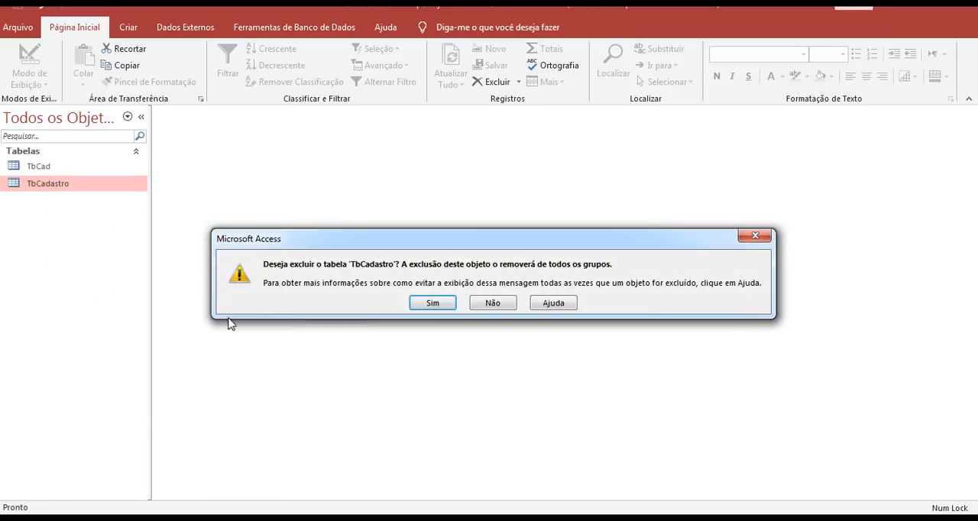
left_click(443, 304)
- Rename the TbCad table as TbCadastro
right_click(59, 166)
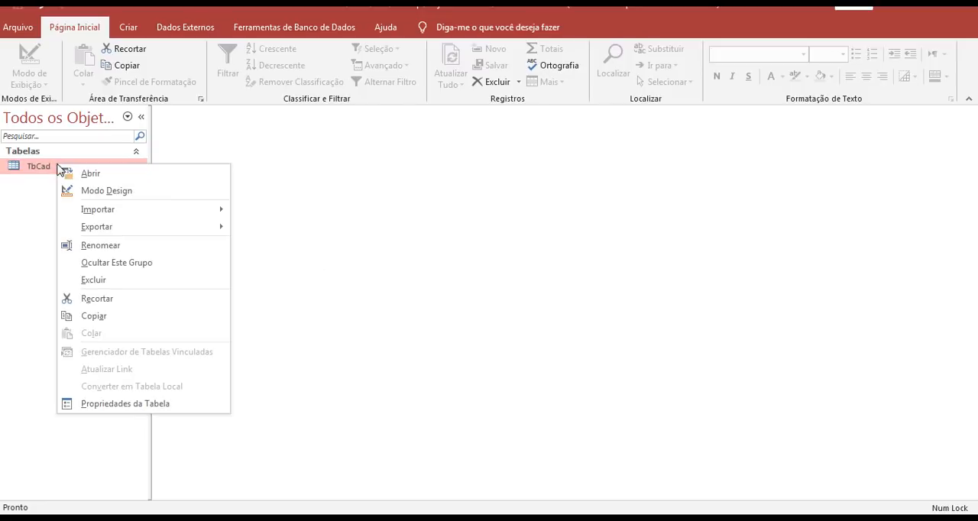
left_click(103, 245)
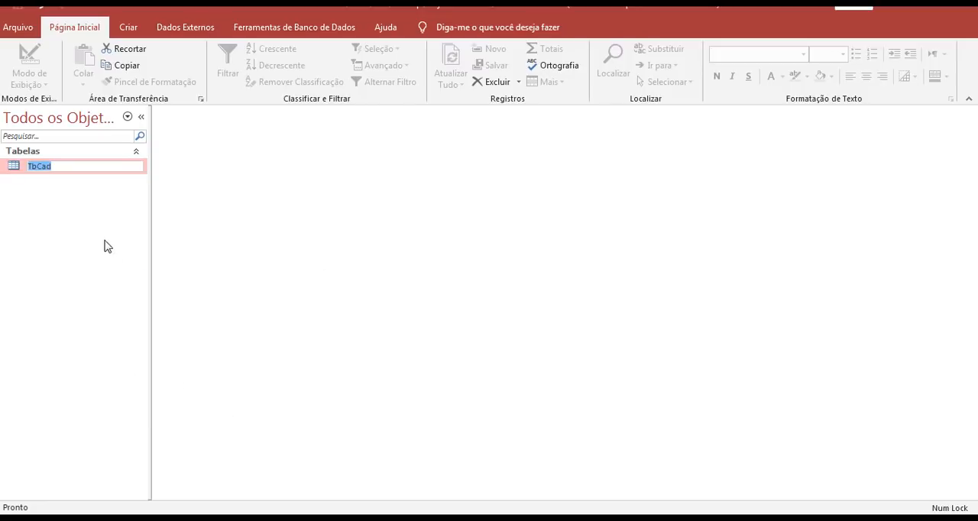
left_click(64, 166)
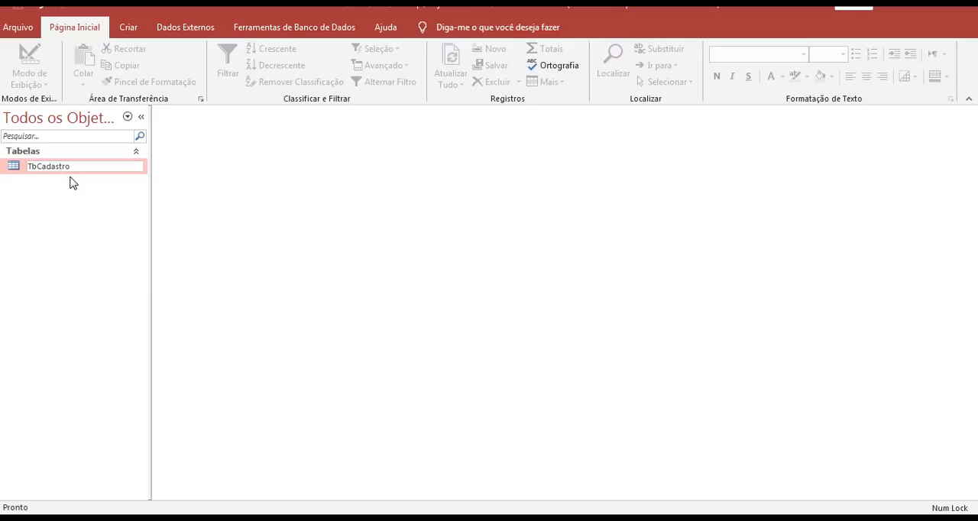
key("Return")
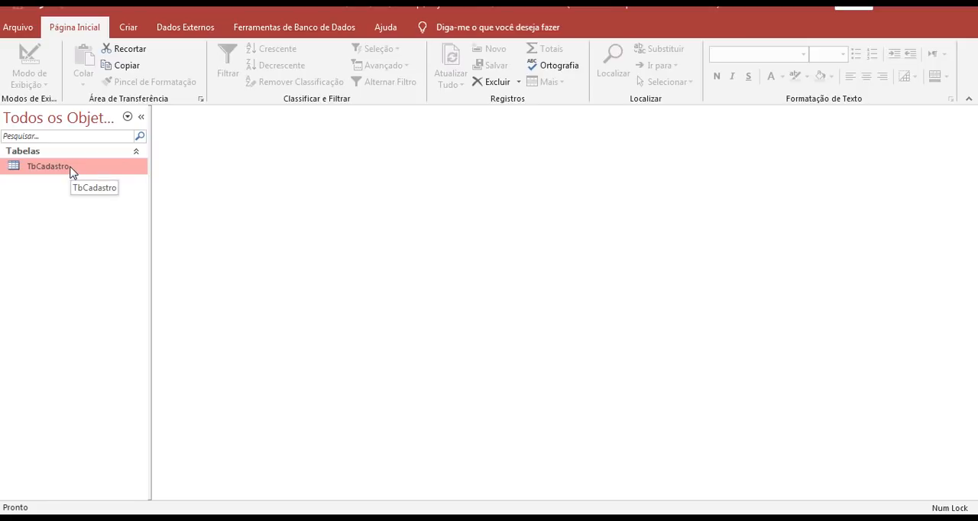
- Open TbCadastro in Design view and set the DataLancamento field's data type to Data/Hora
right_click(70, 171)
left_click(129, 193)
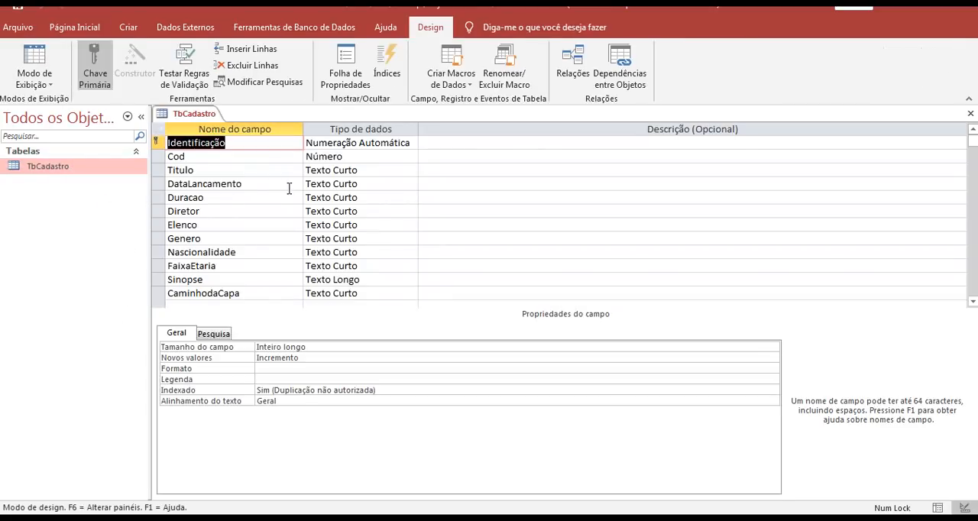
left_click(360, 184)
left_click(411, 185)
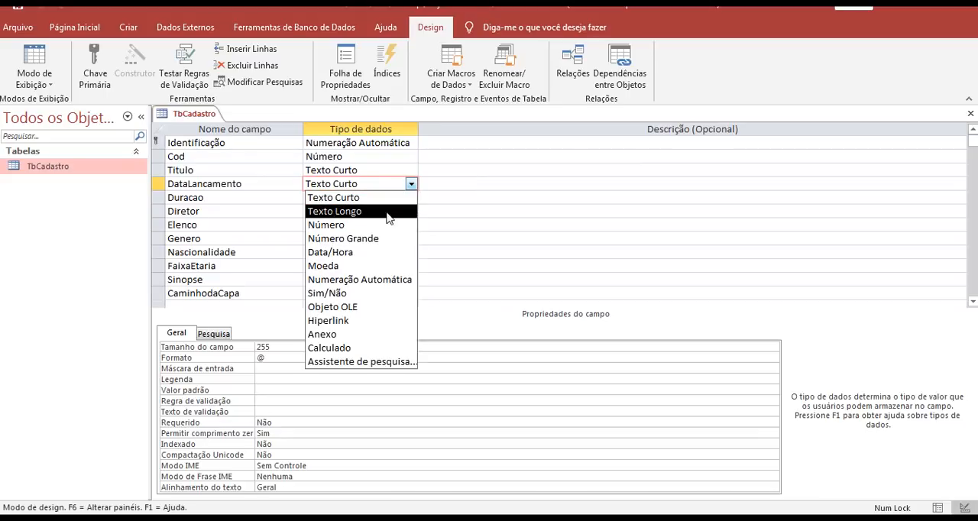
left_click(376, 252)
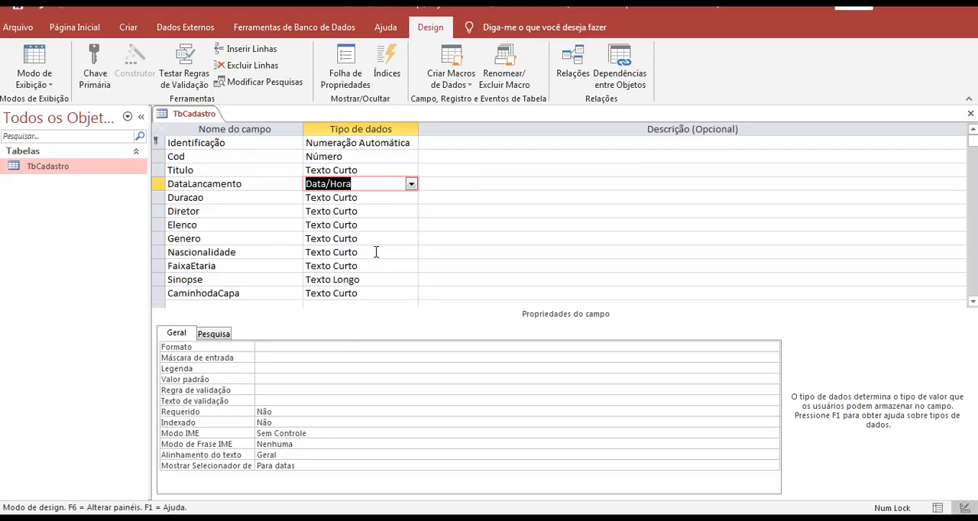
left_click(380, 198)
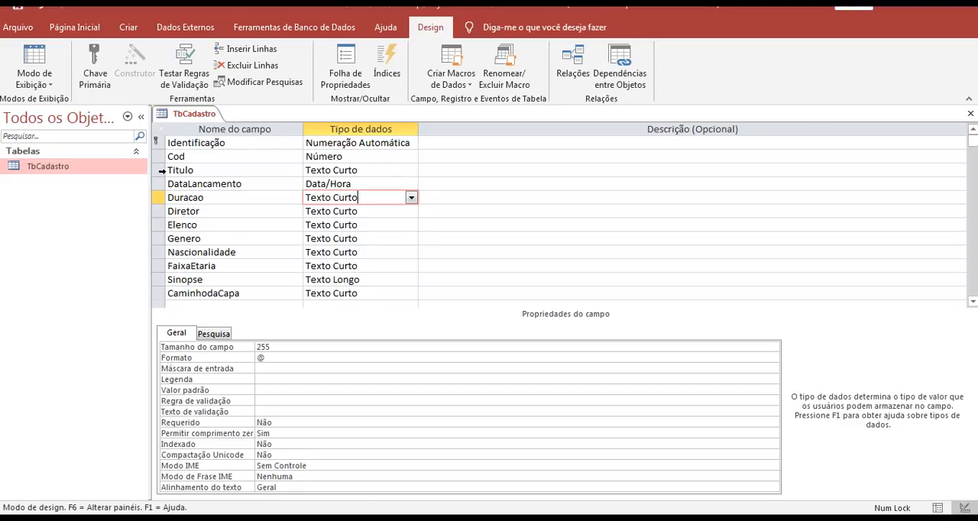
- Permanently delete the numeric Cod field from TbCadastro
left_click(159, 156)
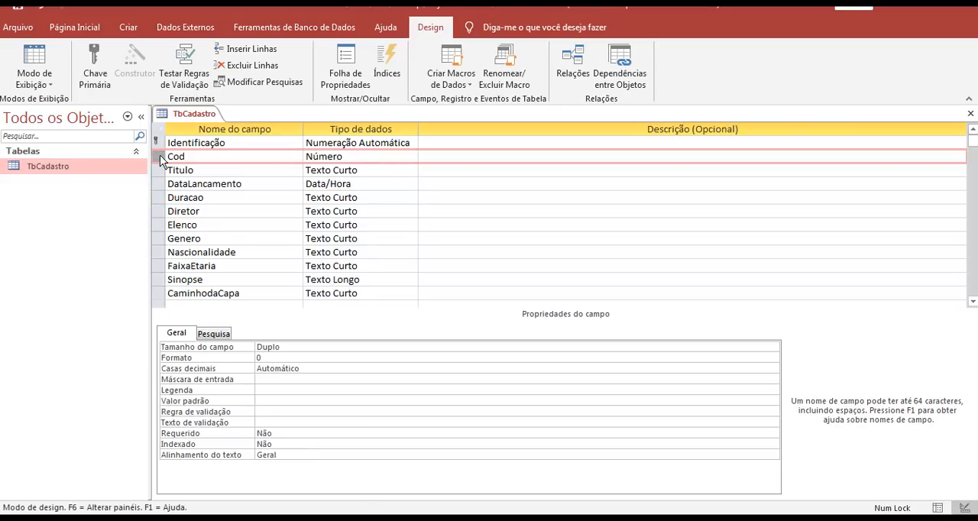
right_click(159, 160)
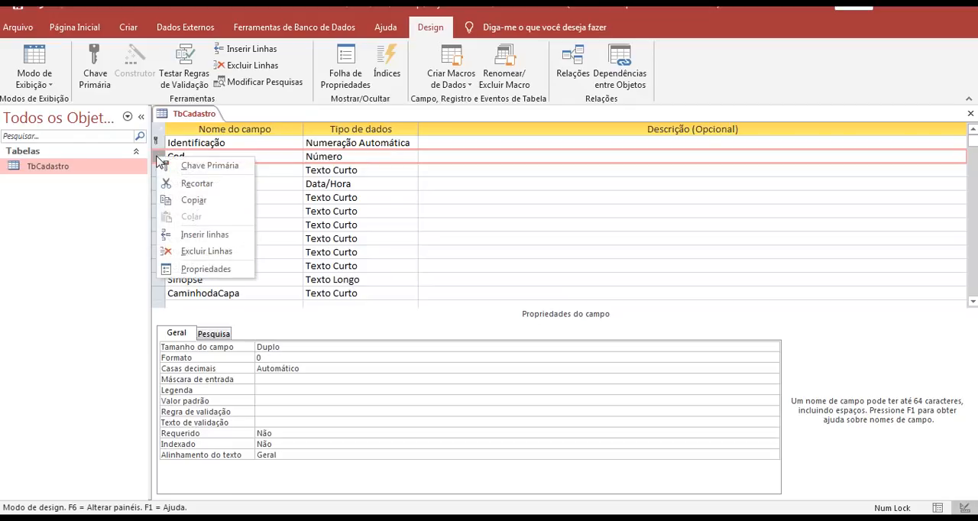
left_click(206, 252)
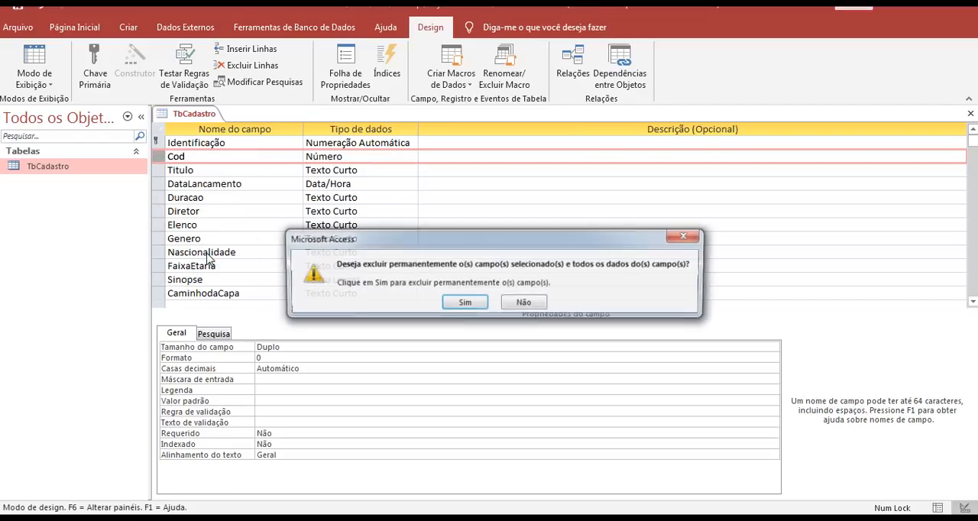
left_click(462, 305)
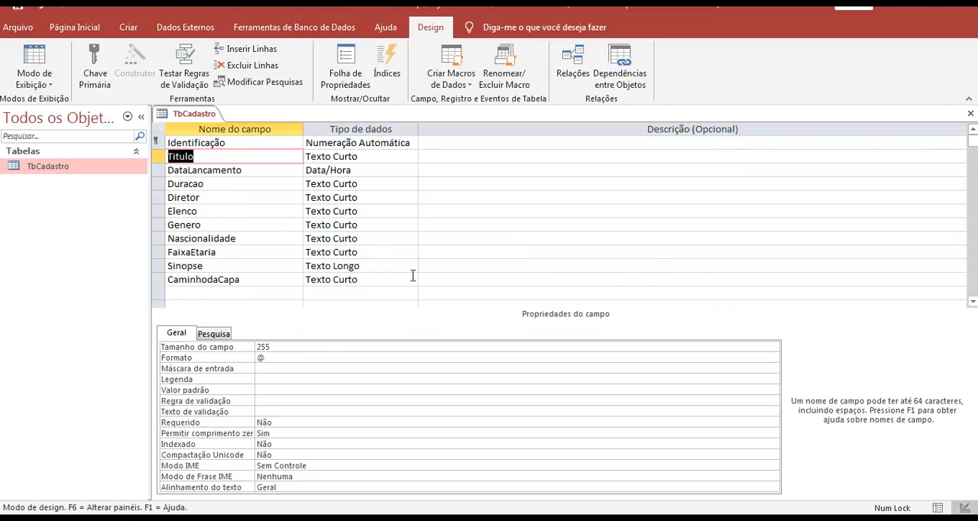
- Rename the primary key field Identificação as Cod and save TbCadastro's design
left_click_drag(226, 142, 190, 142)
left_click(160, 141)
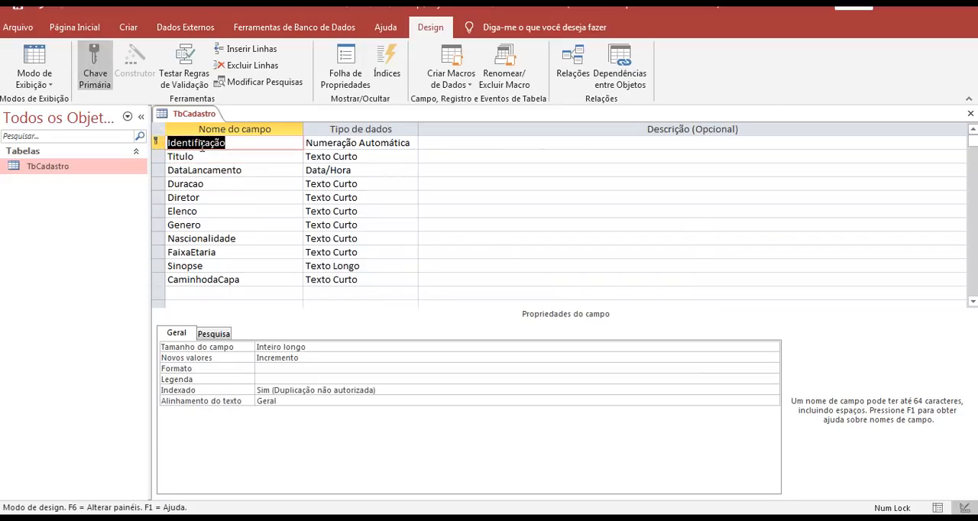
type("Cod")
right_click(194, 115)
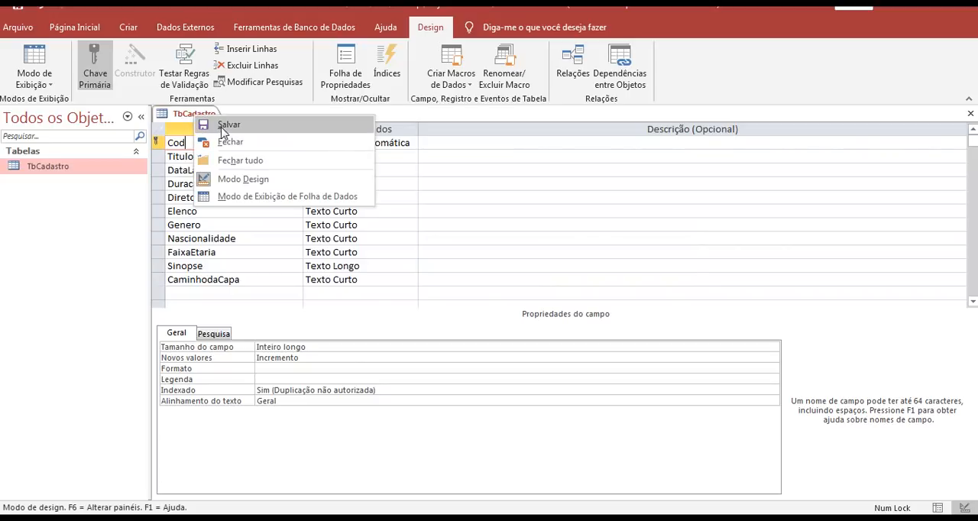
left_click(222, 129)
left_click(224, 156)
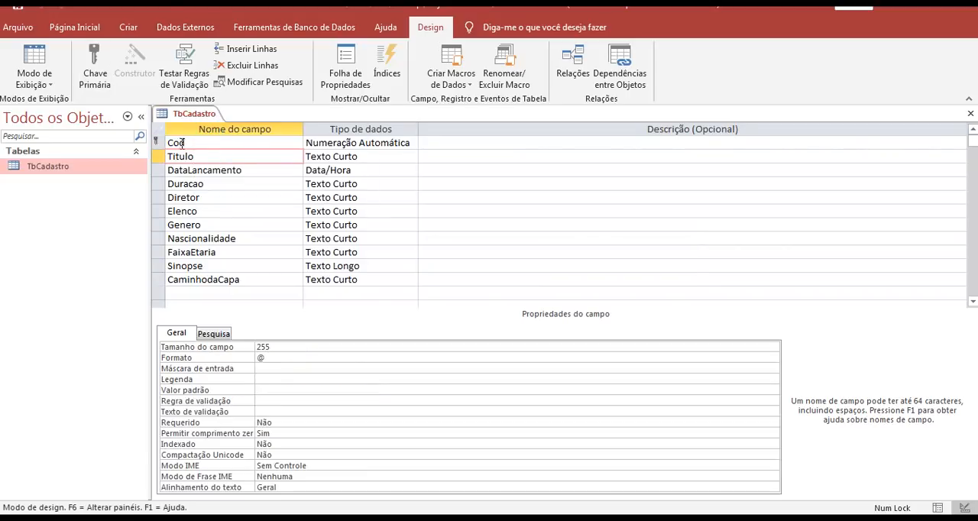
- Check TbCadastro's fields and records in the datasheet and close the table
double_click(83, 168)
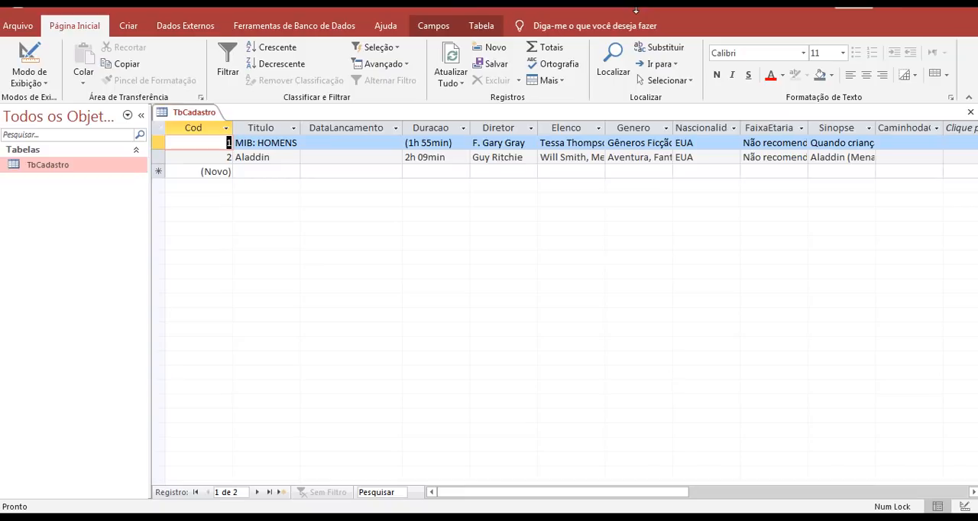
left_click(969, 113)
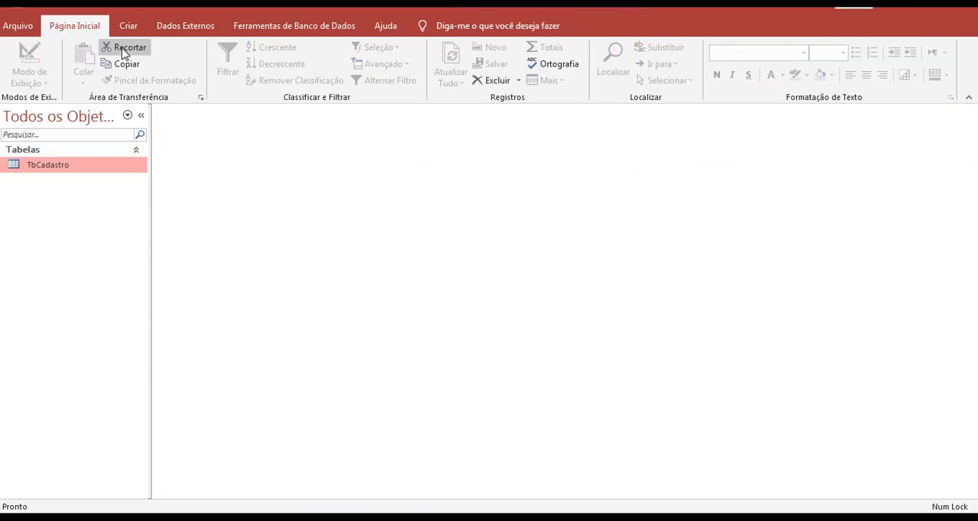
left_click(25, 32)
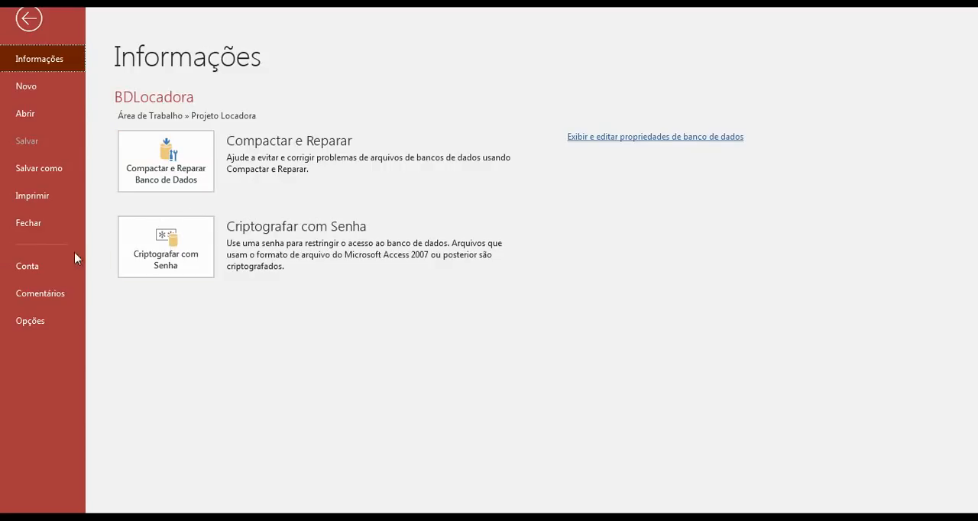
left_click(55, 325)
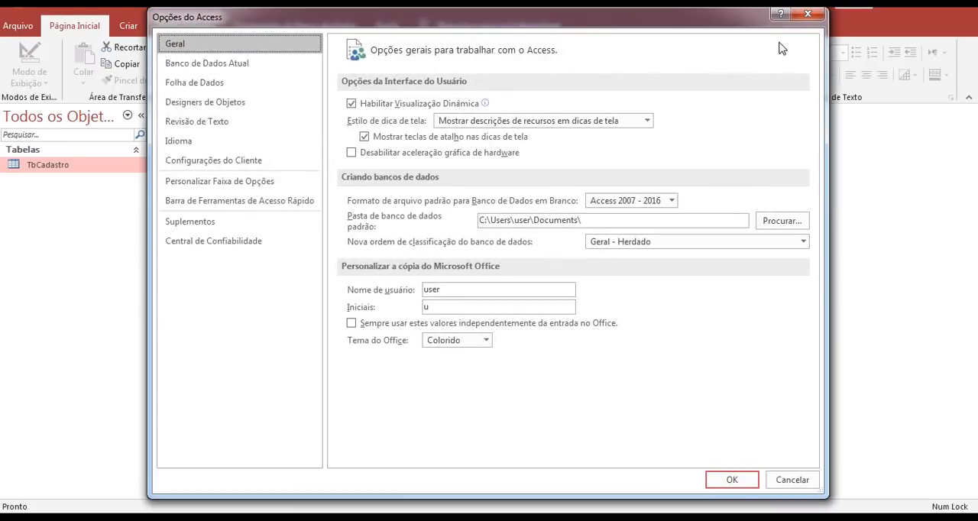
left_click(807, 14)
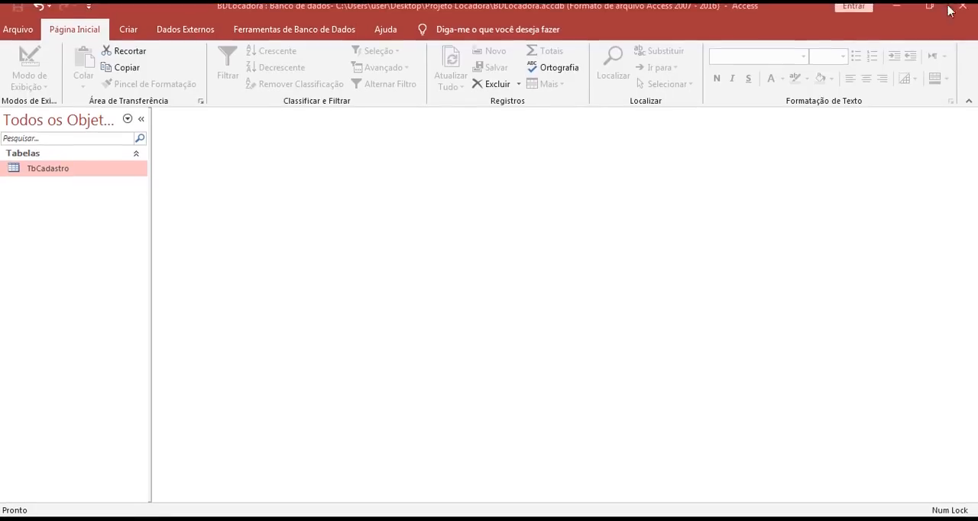
- Close and restart Access, then browse the computer for an existing database file to open
left_click(956, 11)
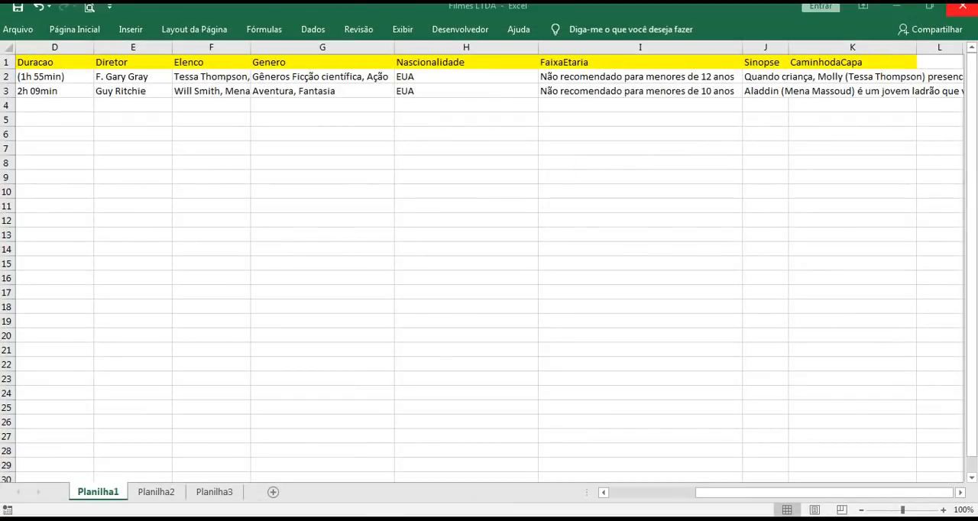
key("super")
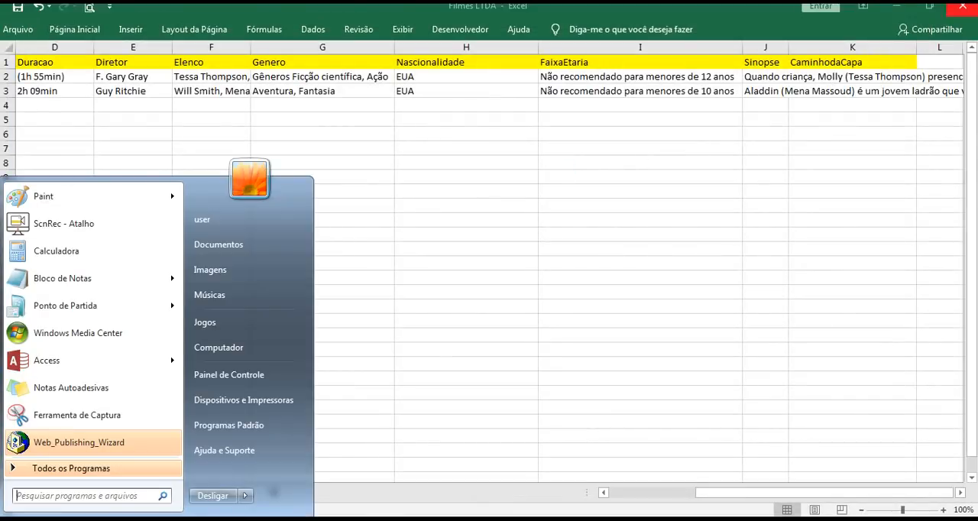
left_click(150, 364)
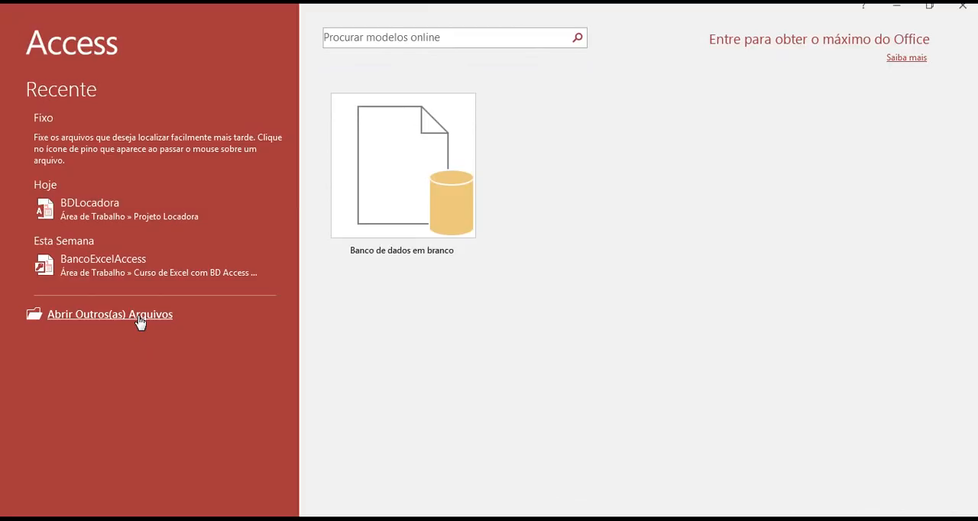
left_click(141, 322)
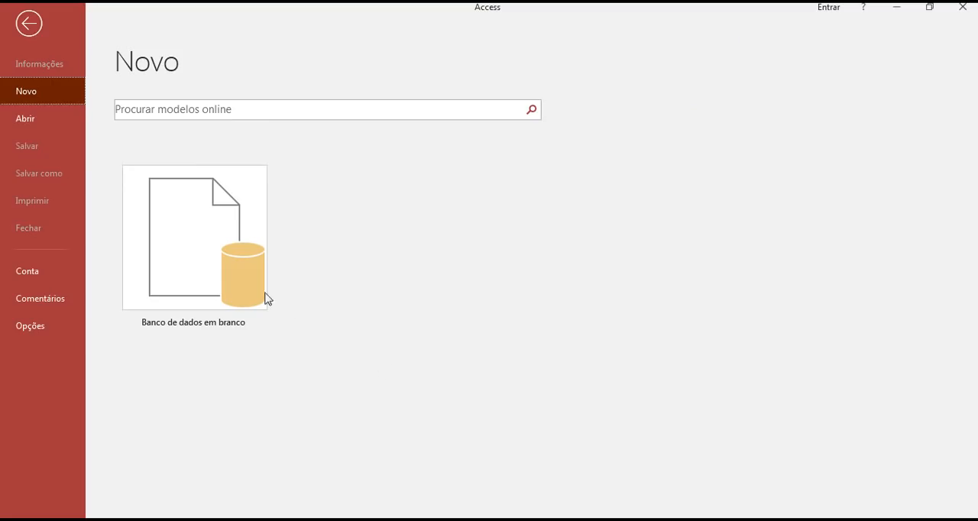
left_click(43, 123)
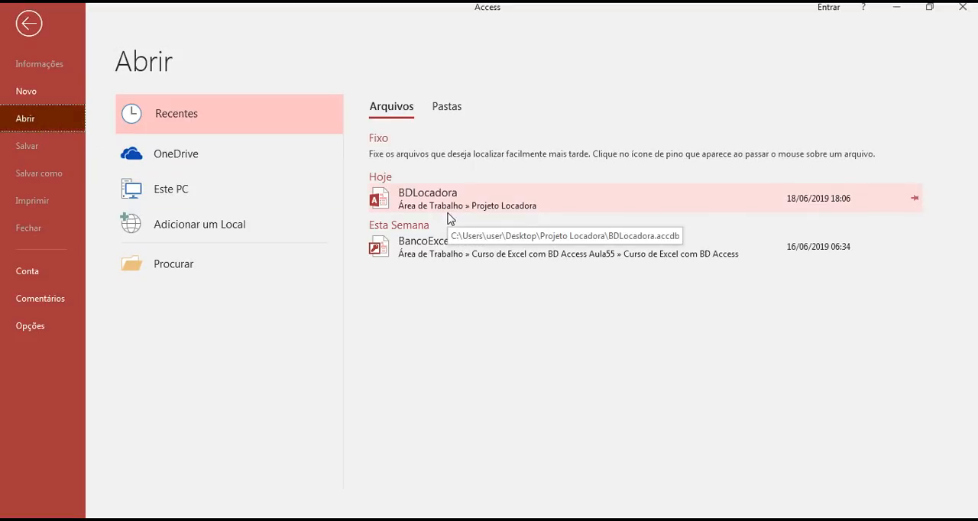
left_click(199, 261)
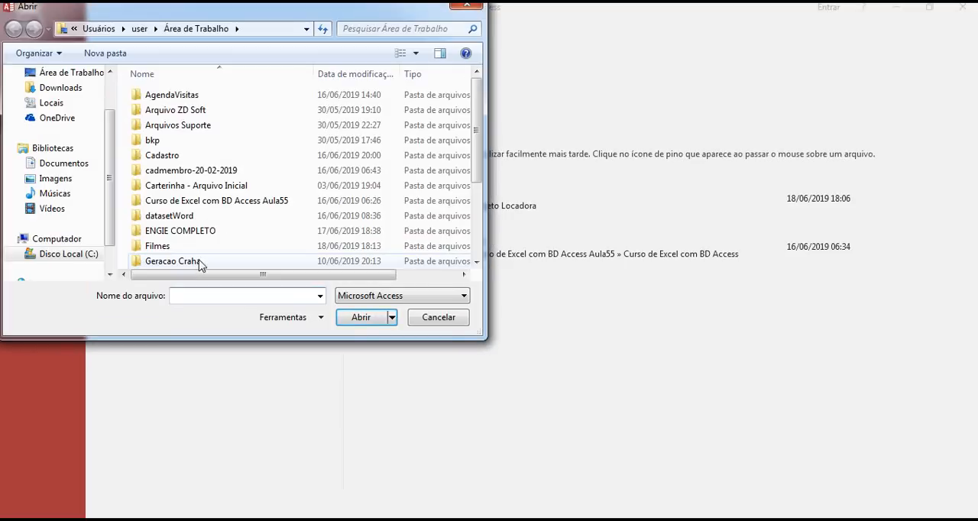
- Open BDLocadora from the desktop's Projeto Locadora folder in exclusive mode
left_click(69, 78)
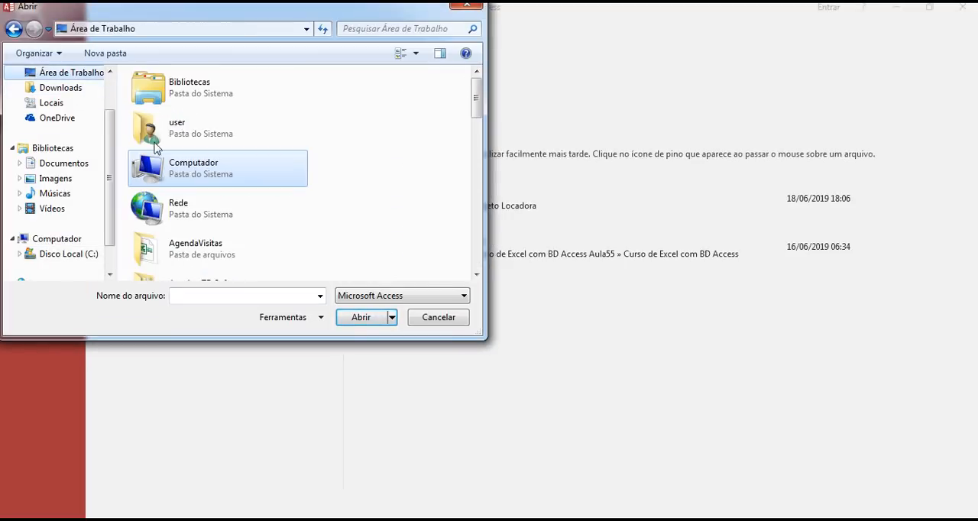
left_click(200, 296)
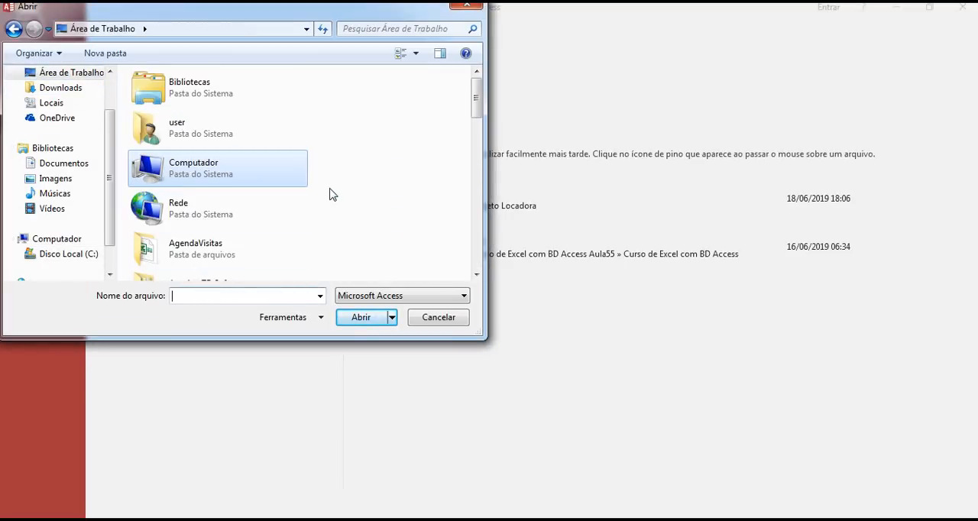
type("p")
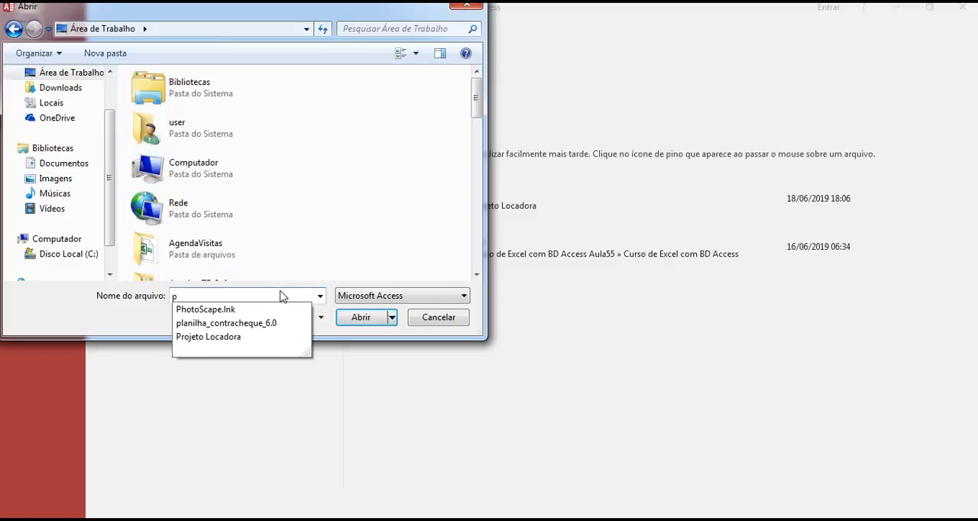
left_click(256, 339)
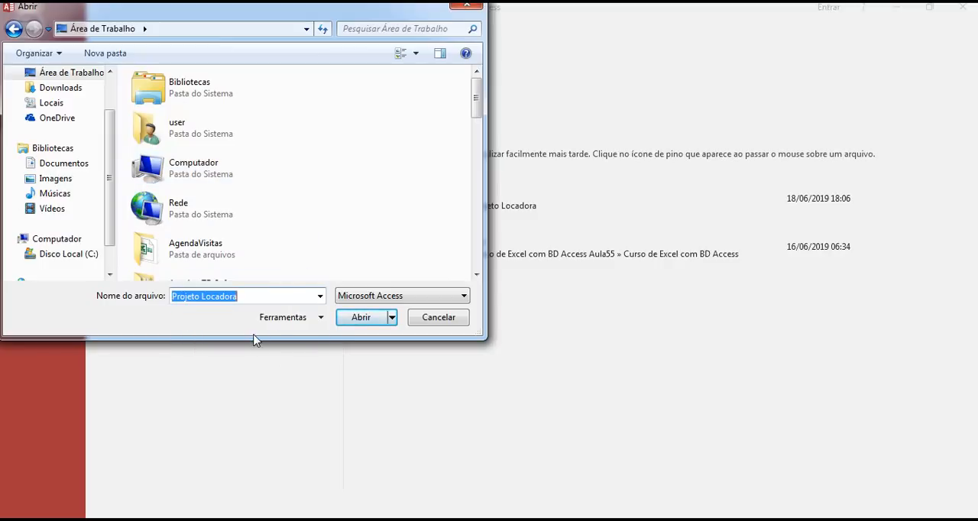
left_click(349, 319)
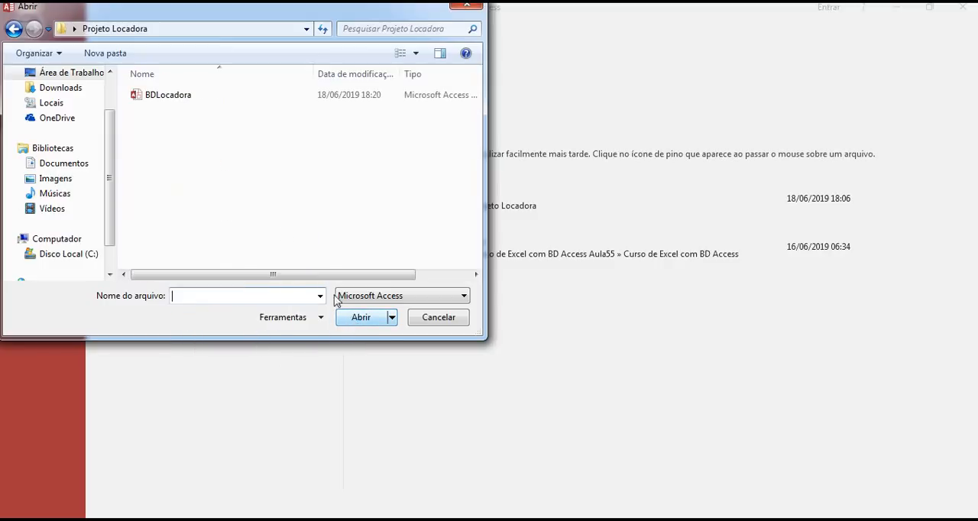
left_click(181, 102)
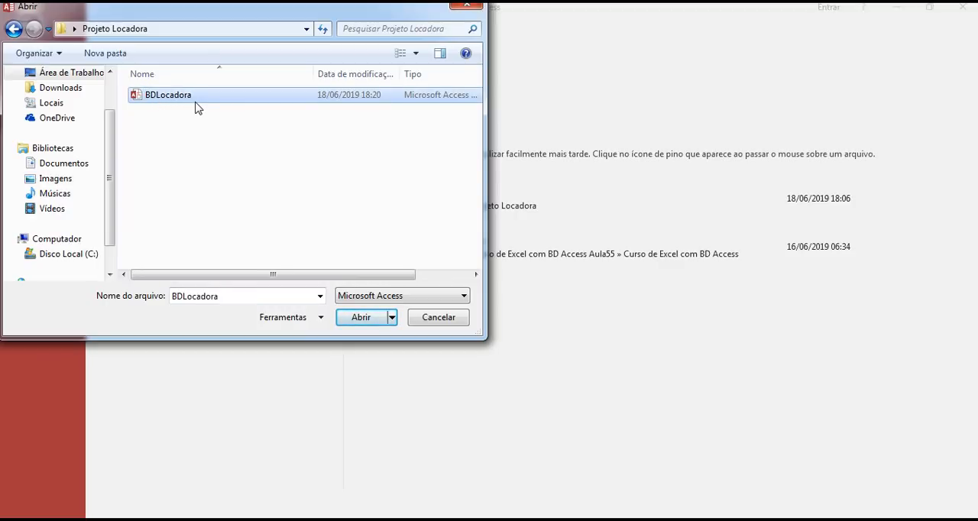
left_click(392, 317)
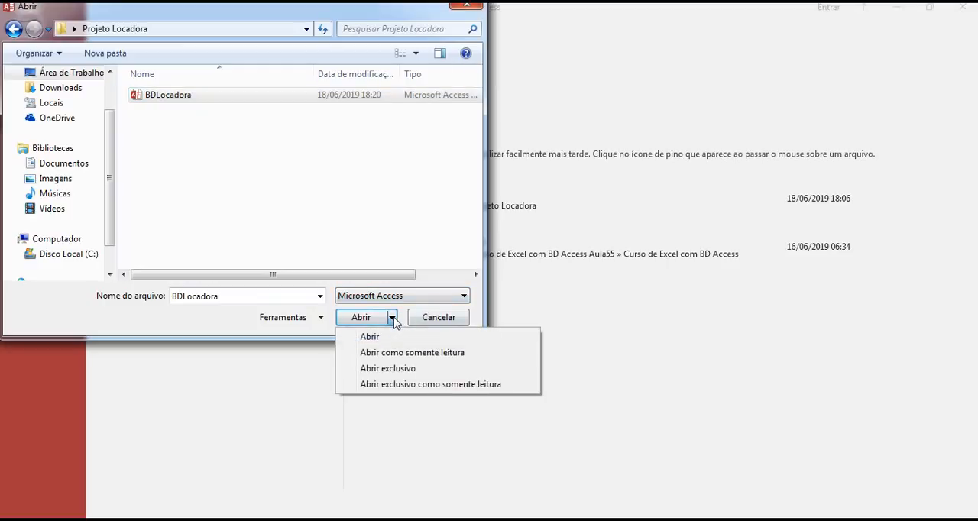
left_click(396, 369)
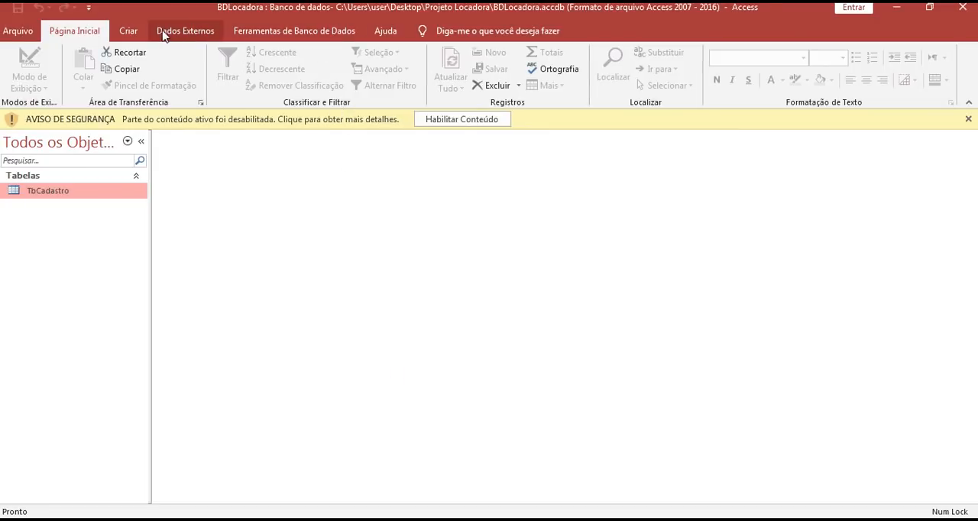
- Encrypt BDLocadora with a database password, filling in the password and verification fields, and enable its blocked content
left_click(284, 35)
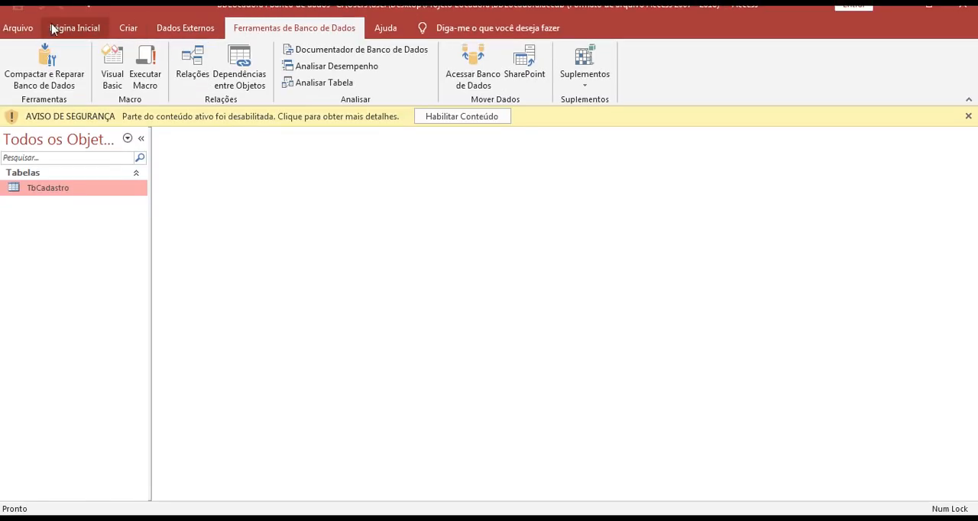
left_click(18, 29)
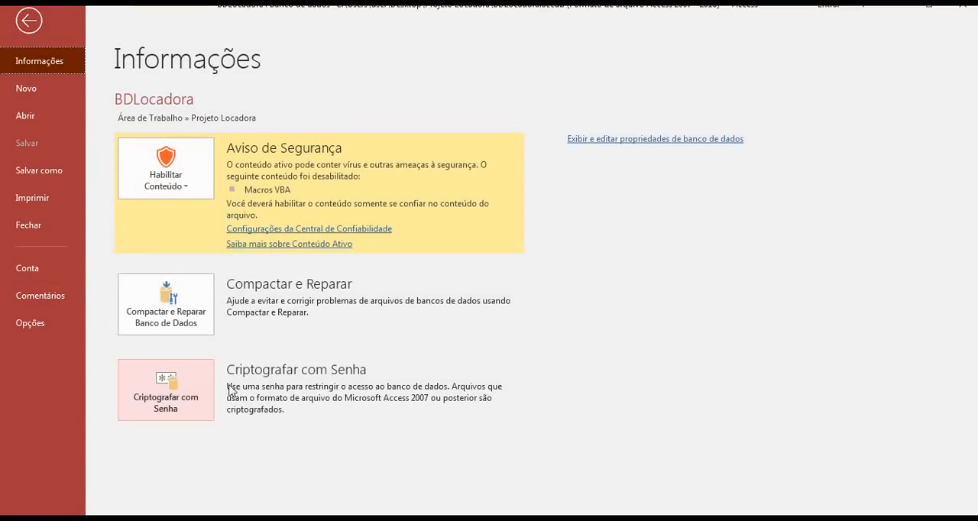
left_click(203, 382)
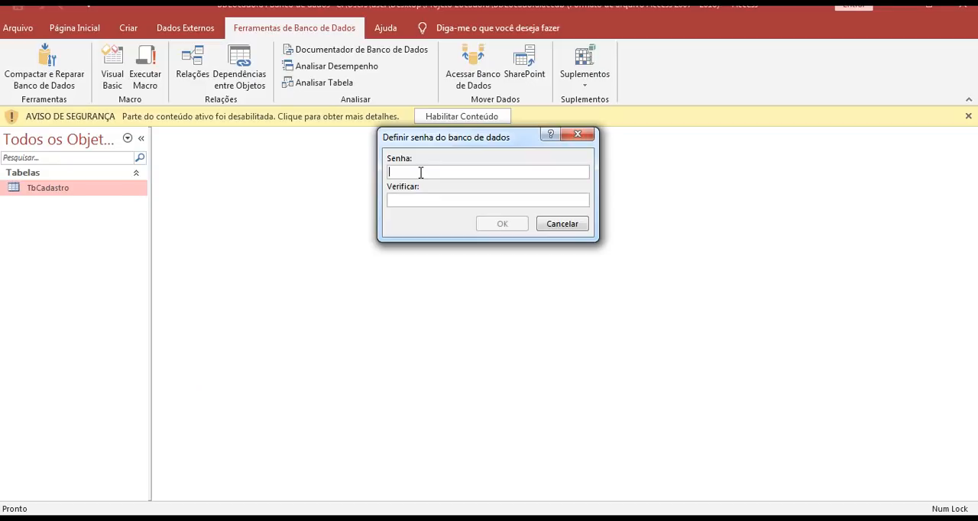
type("123456123456")
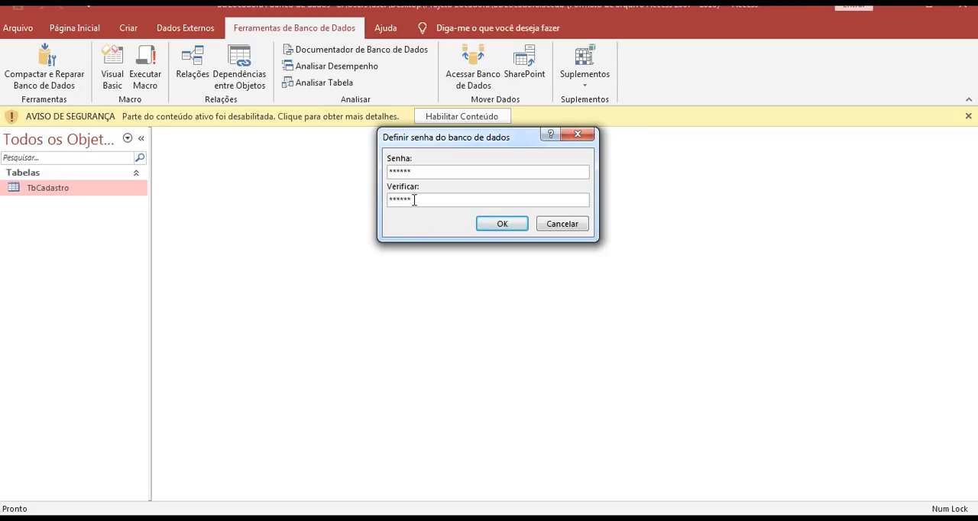
left_click(502, 224)
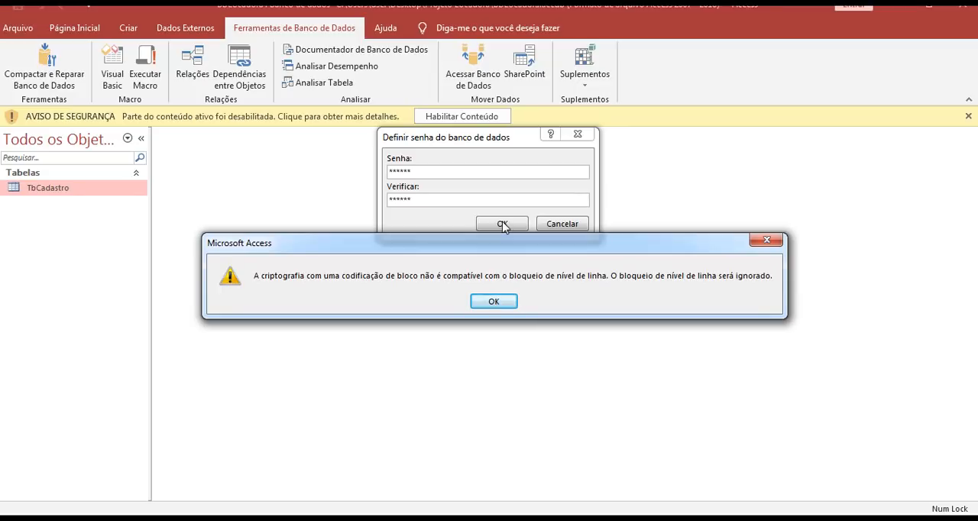
left_click(497, 301)
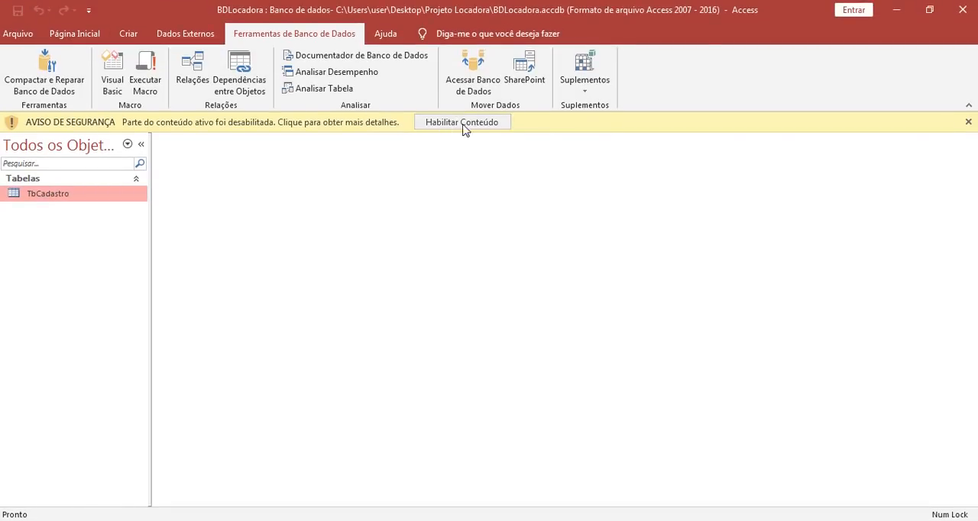
left_click(461, 124)
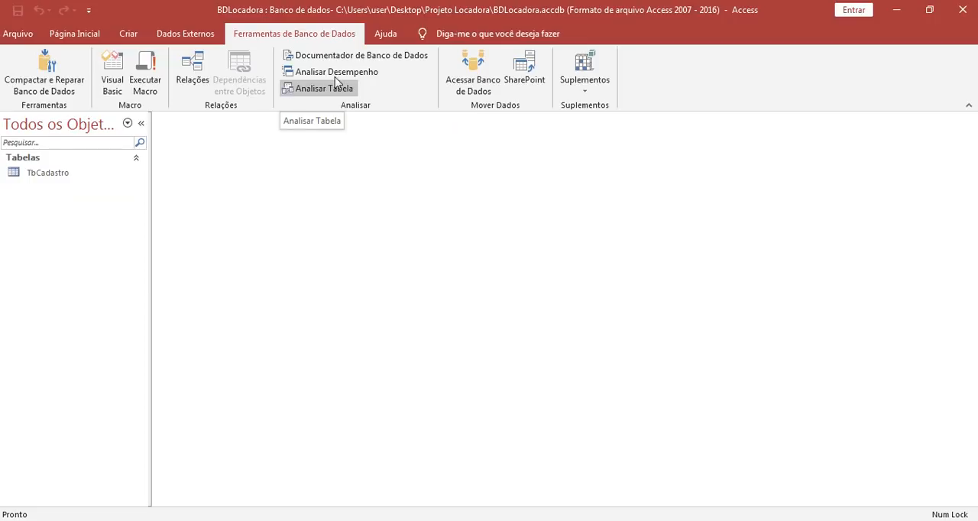
- Close Access and reopen BDLocadora from the recent Access files
left_click(961, 11)
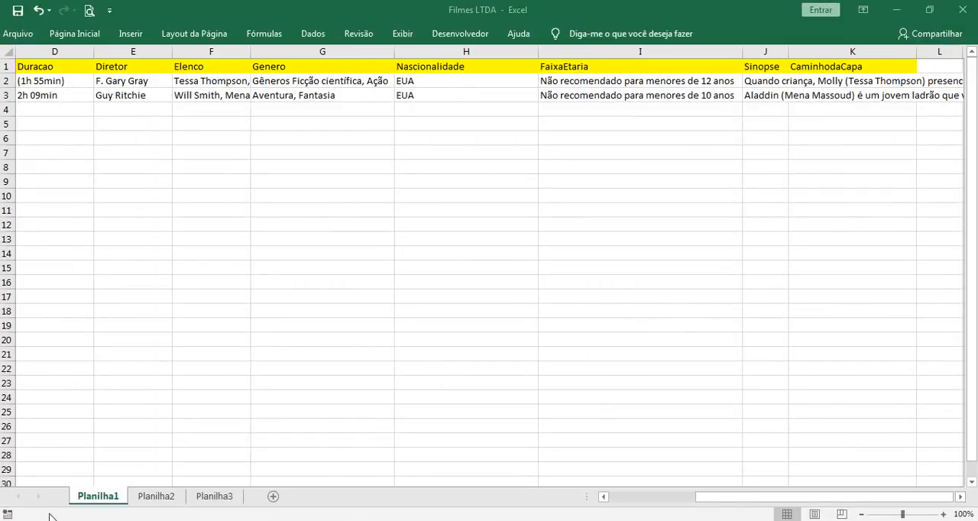
left_click(21, 520)
mouse_move(165, 308)
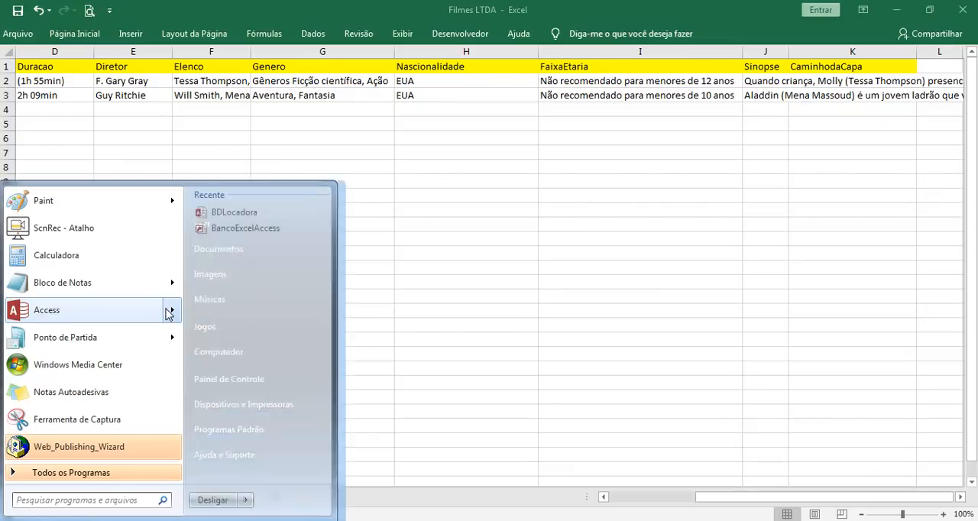
left_click(245, 214)
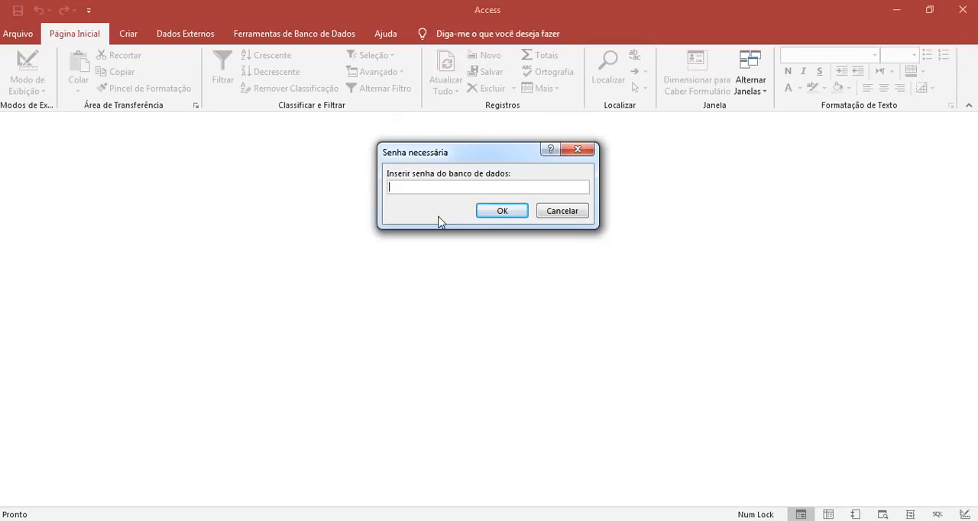
- Try to unlock BDLocadora with an incorrect database password and dismiss the resulting message
type("***")
left_click(501, 210)
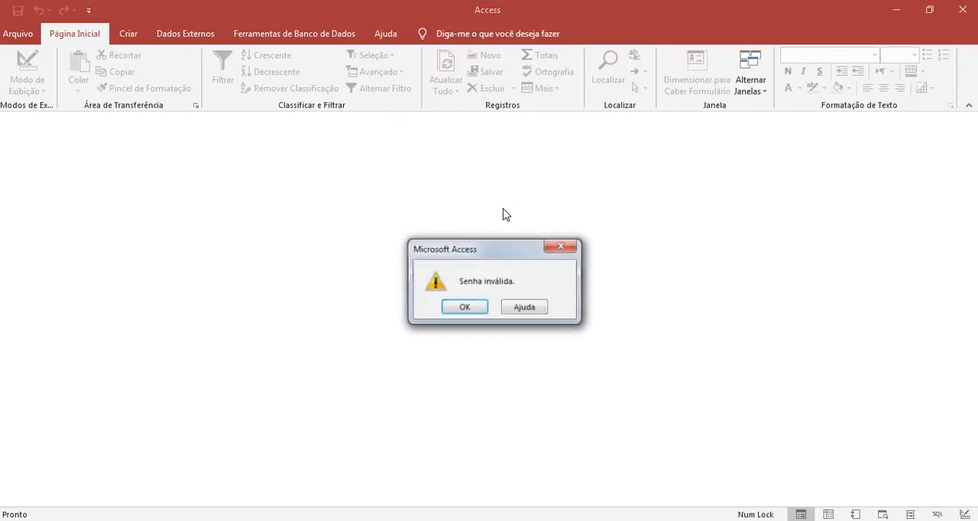
left_click(468, 308)
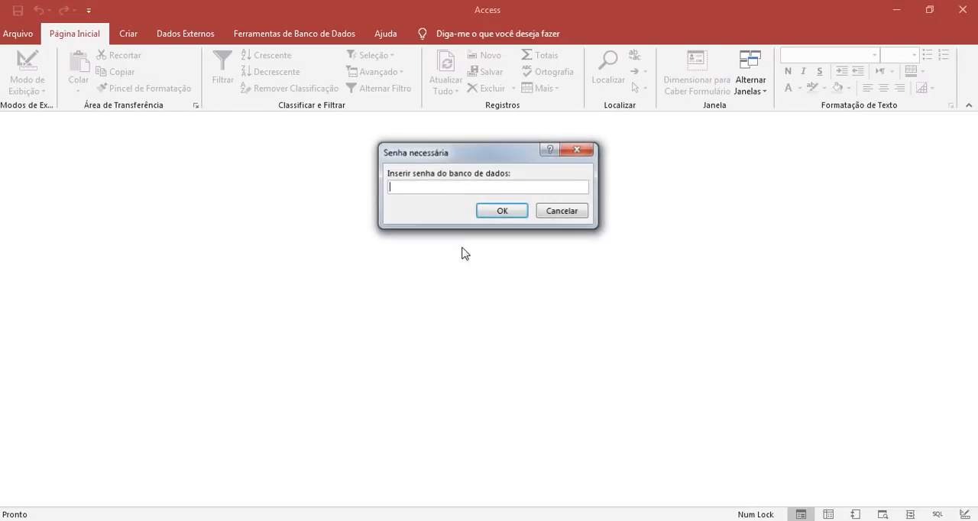
- Unlock BDLocadora by entering its database password and open the TbCadastro table in the datasheet
type("123456")
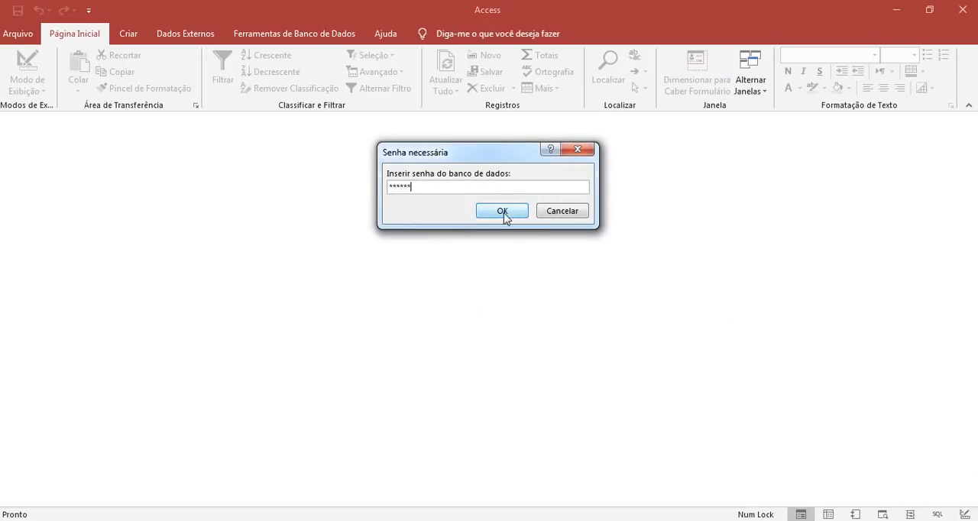
left_click(502, 212)
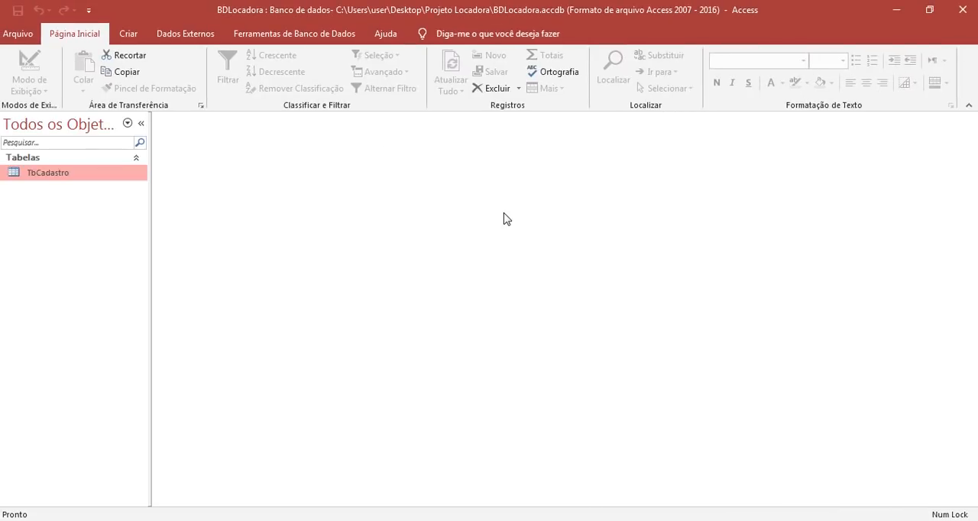
double_click(122, 176)
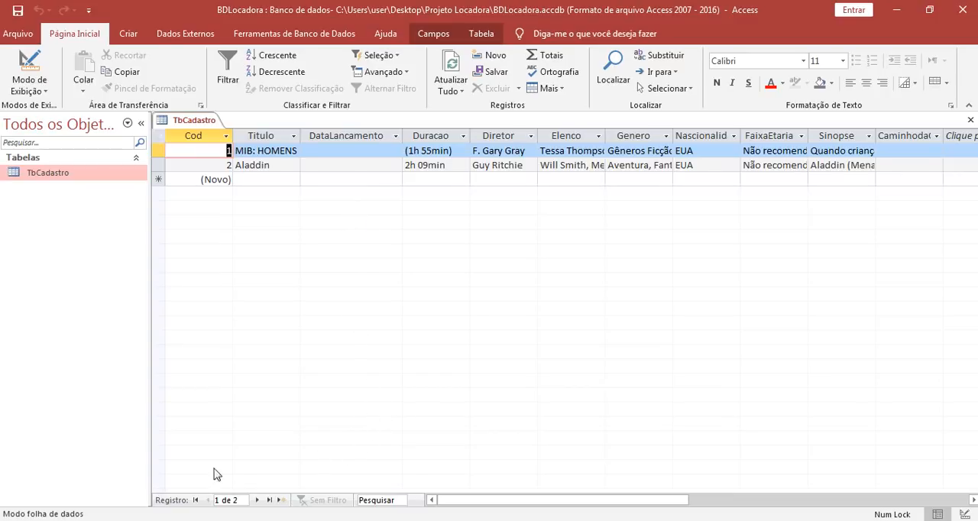
- Switch to the Filmes LTDA workbook in Excel and display the Planilha3 sheet
key("alt+Tab")
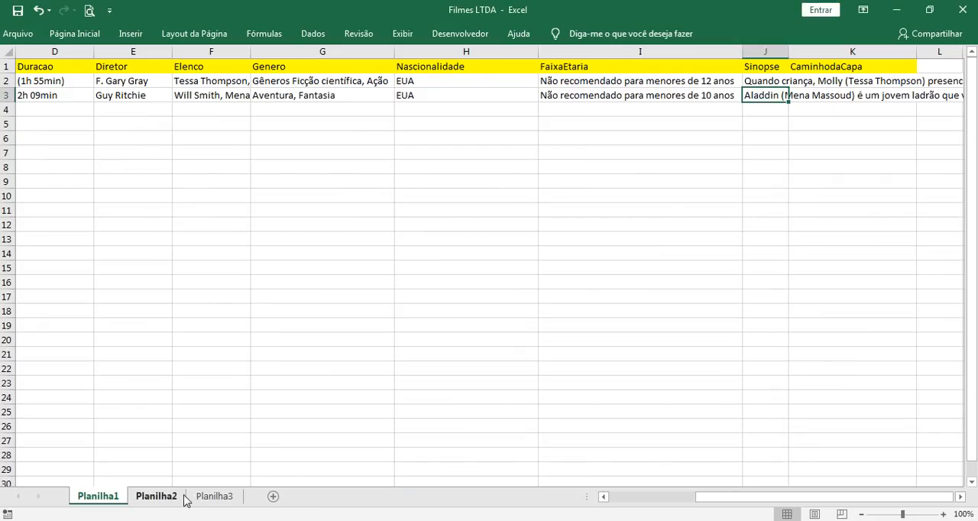
left_click(207, 497)
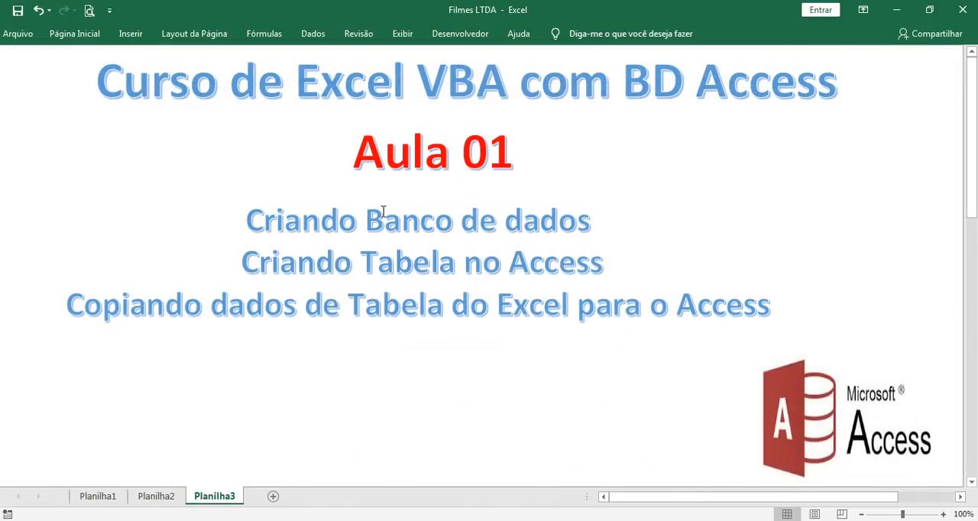